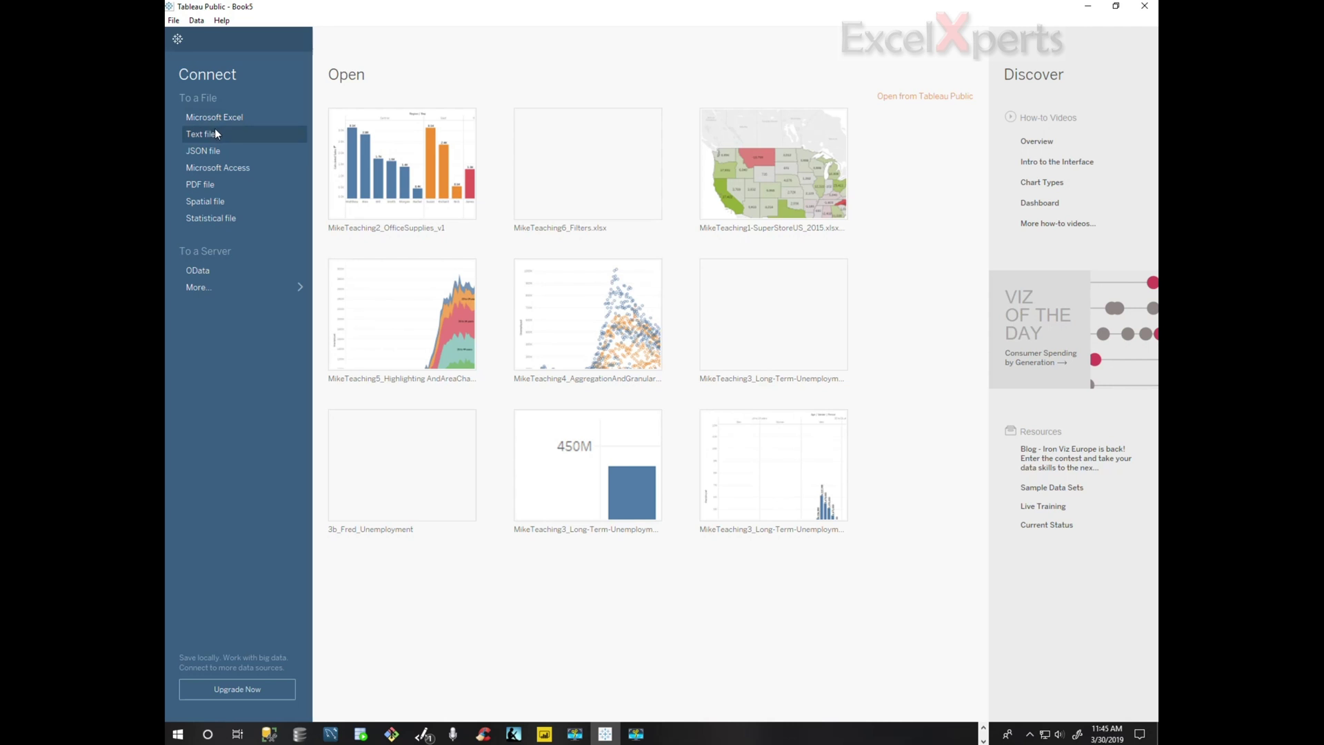
- Connect to the OfficeSupplies.csv text file, list its fields in metadata view, and go to Sheet 1
{"action": "left_click", "coordinate": [215, 131]}
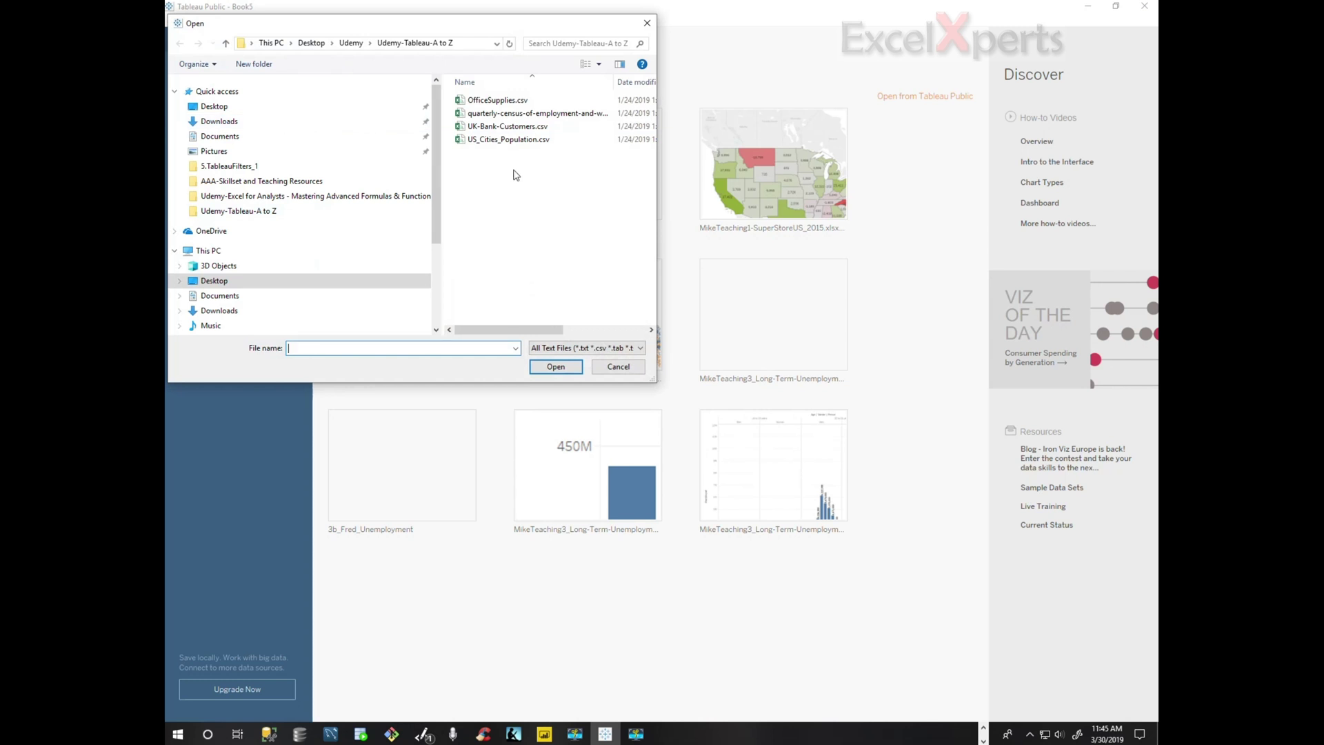
{"action": "left_click", "coordinate": [497, 100]}
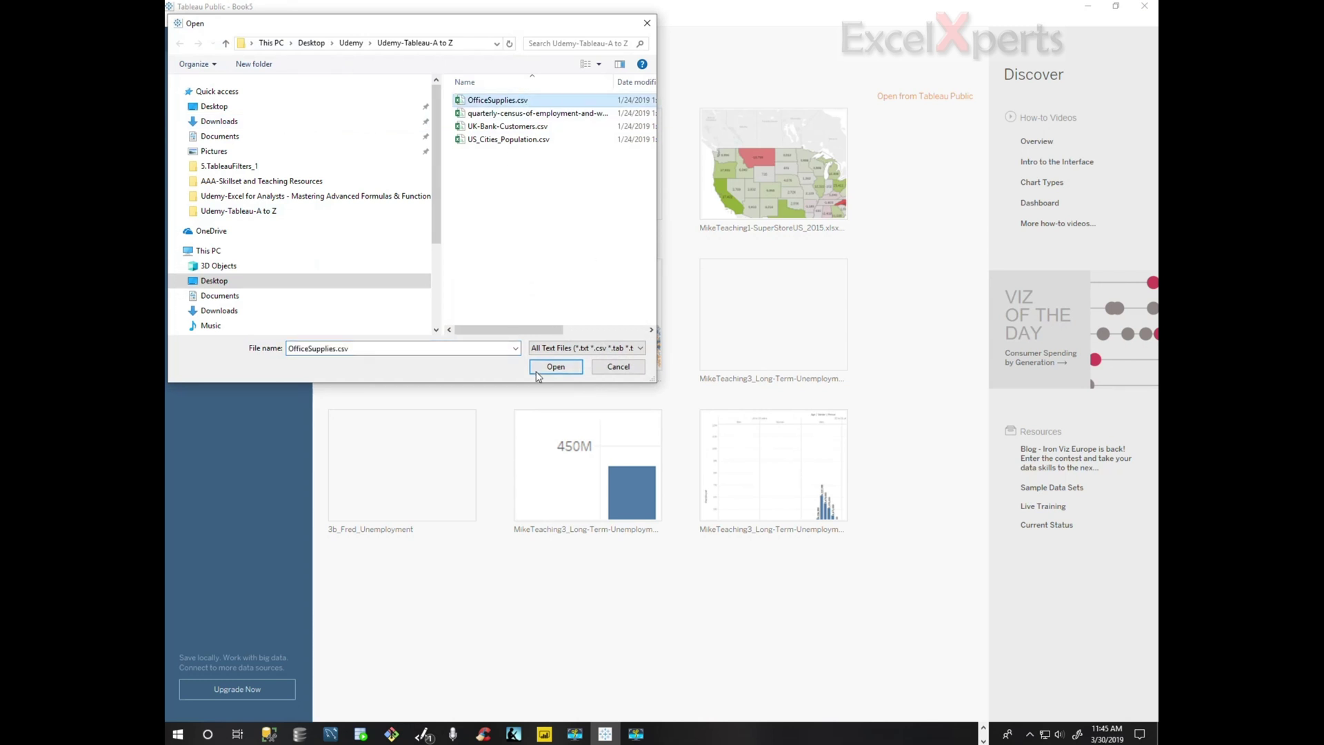
{"action": "left_click", "coordinate": [556, 367]}
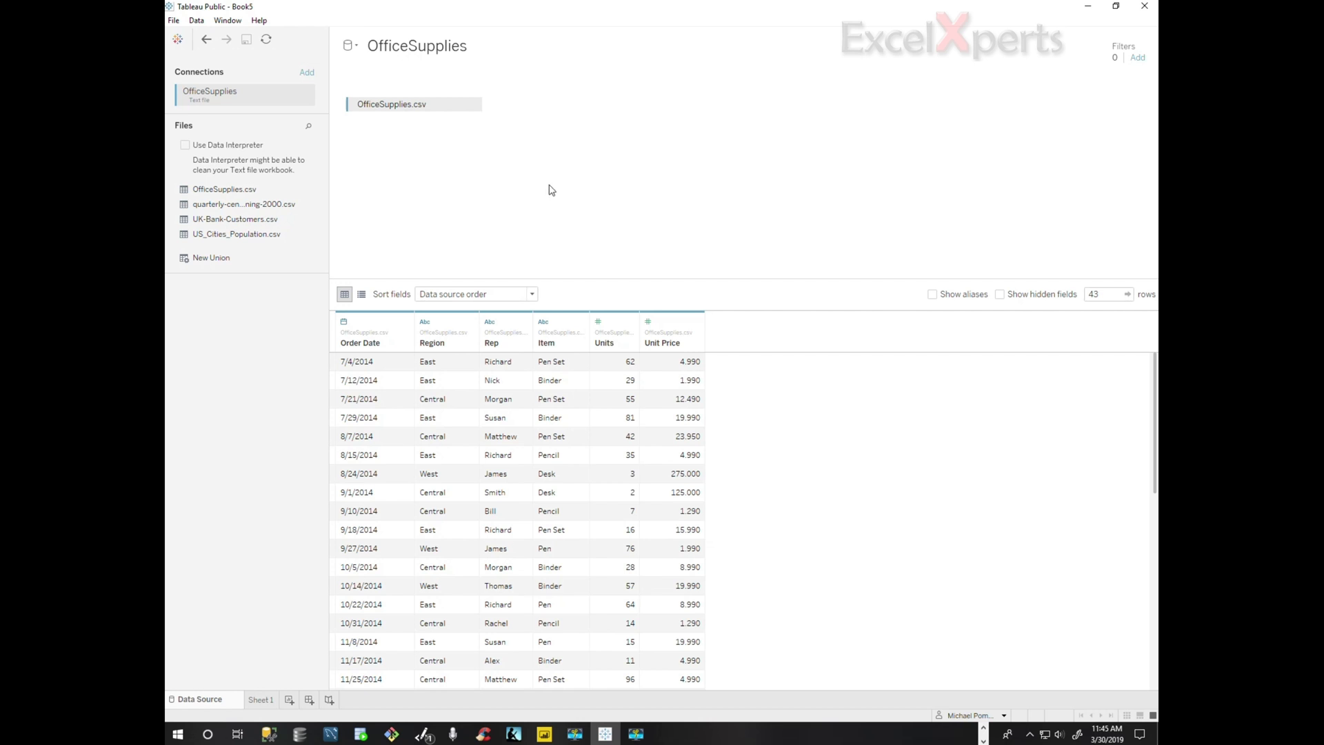
{"action": "left_click", "coordinate": [362, 294]}
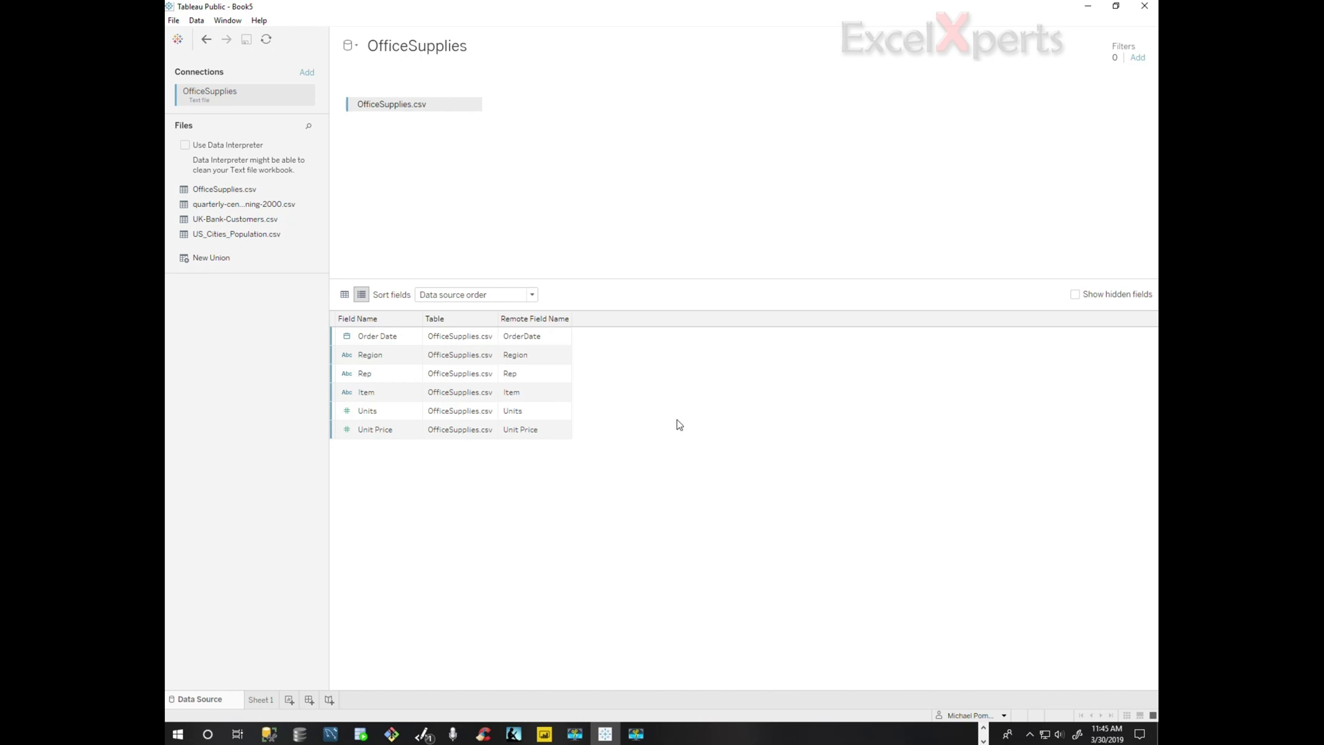
{"action": "left_click", "coordinate": [263, 701]}
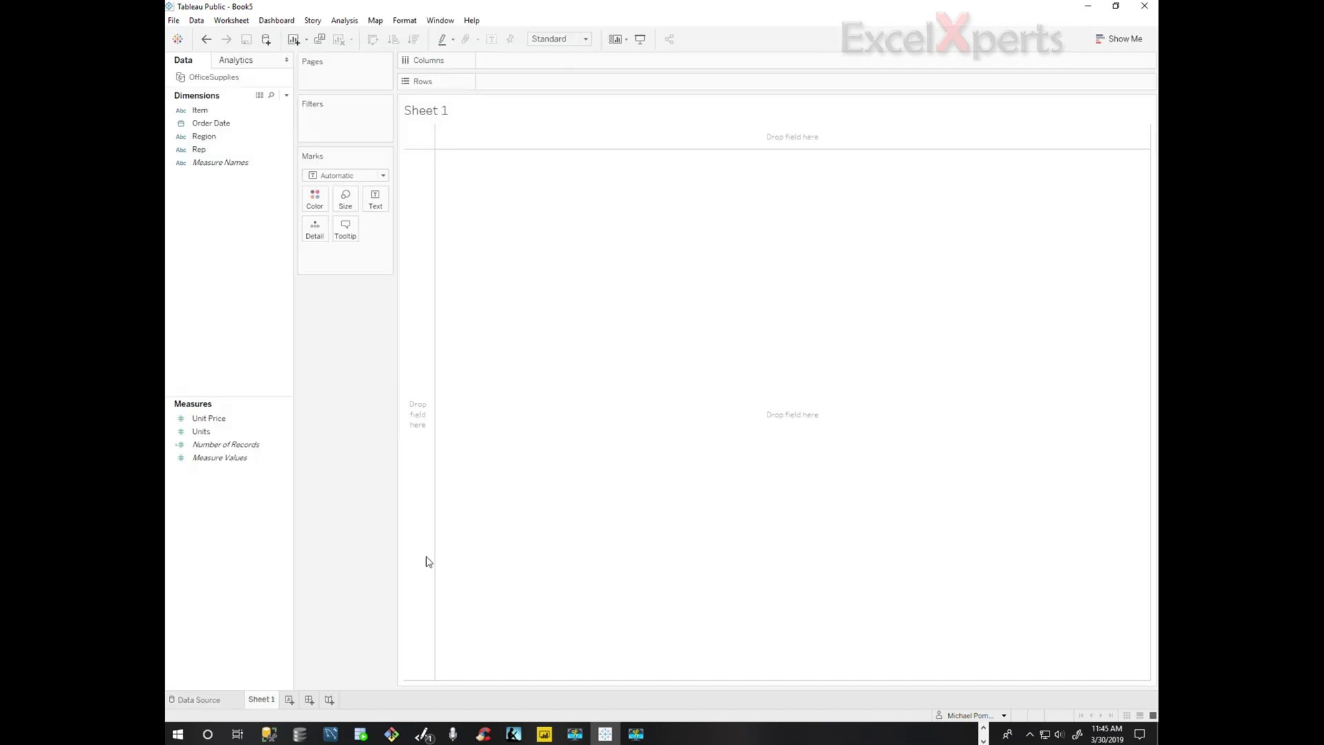
- Create a calculated field named Calculated Sales with the formula [Units]*[Unit Price]
{"action": "right_click", "coordinate": [233, 488]}
{"action": "left_click", "coordinate": [247, 490]}
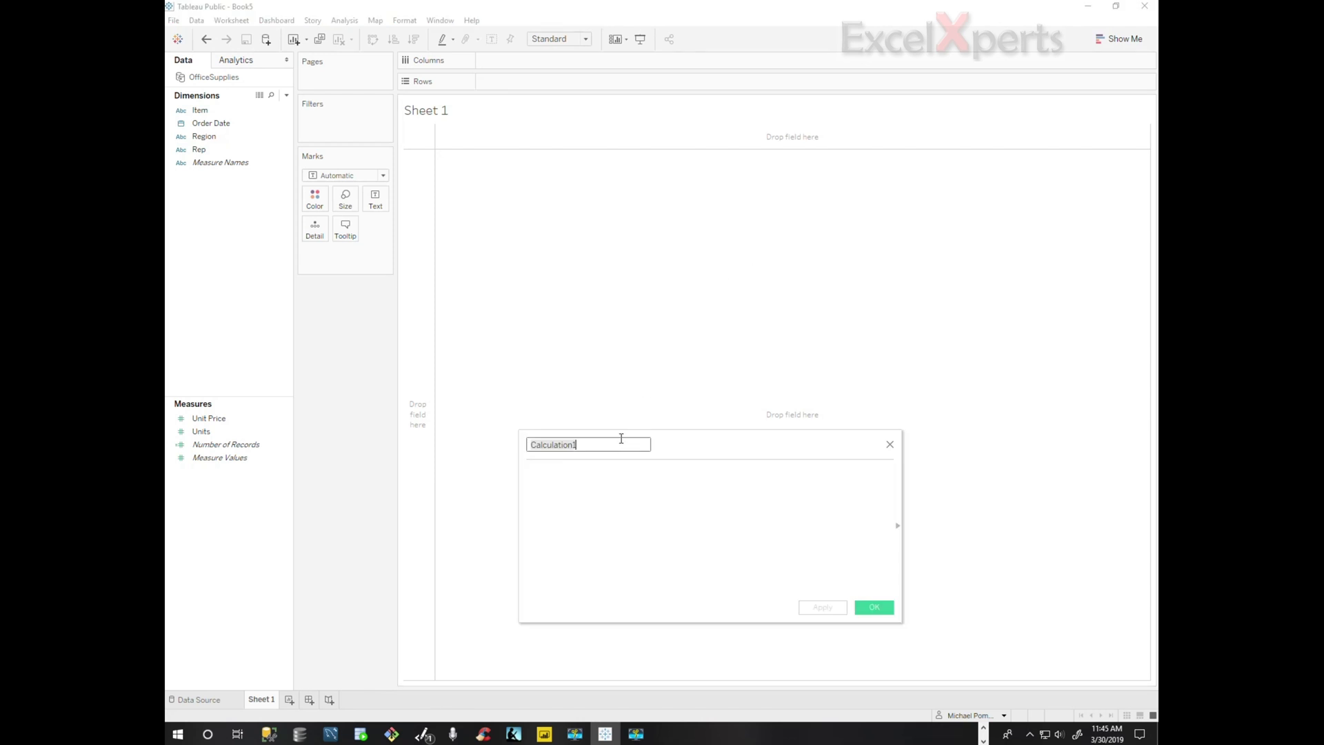
{"action": "type", "text": "C"}
{"action": "left_click", "coordinate": [642, 482]}
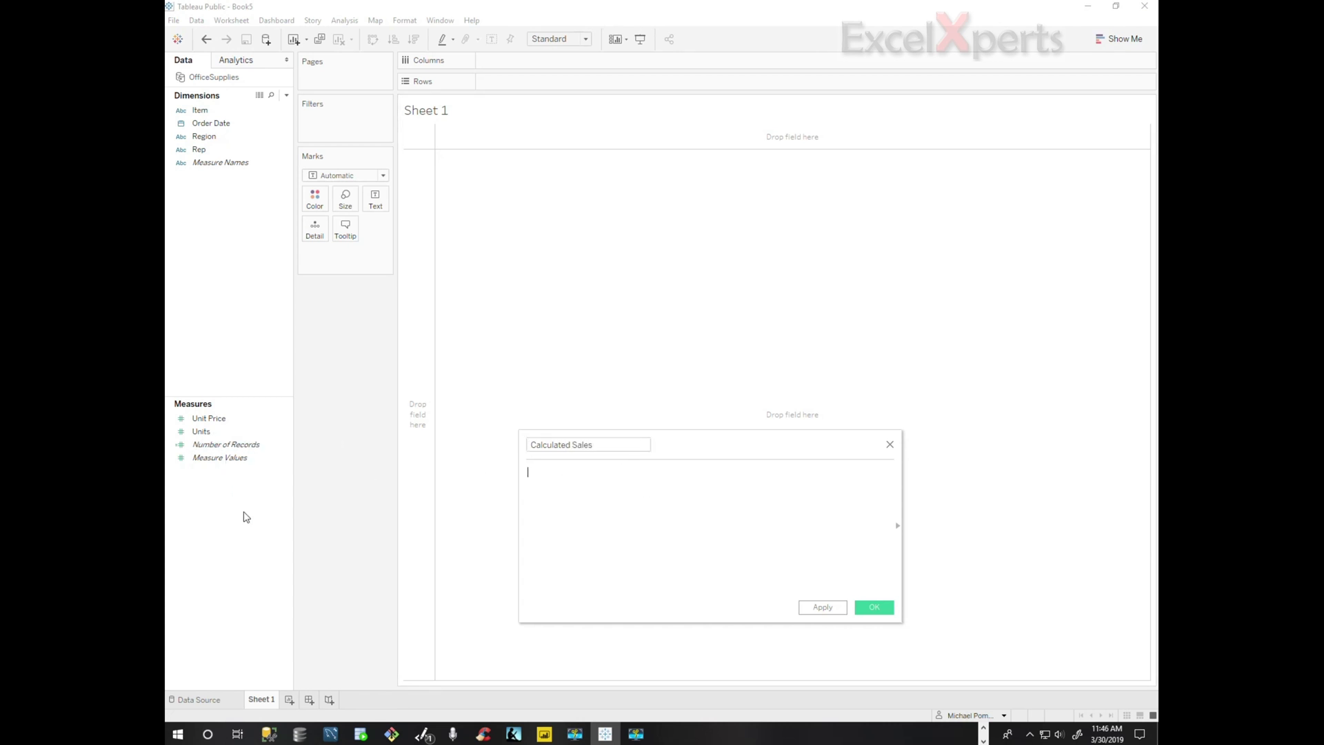
{"action": "left_click", "coordinate": [218, 432]}
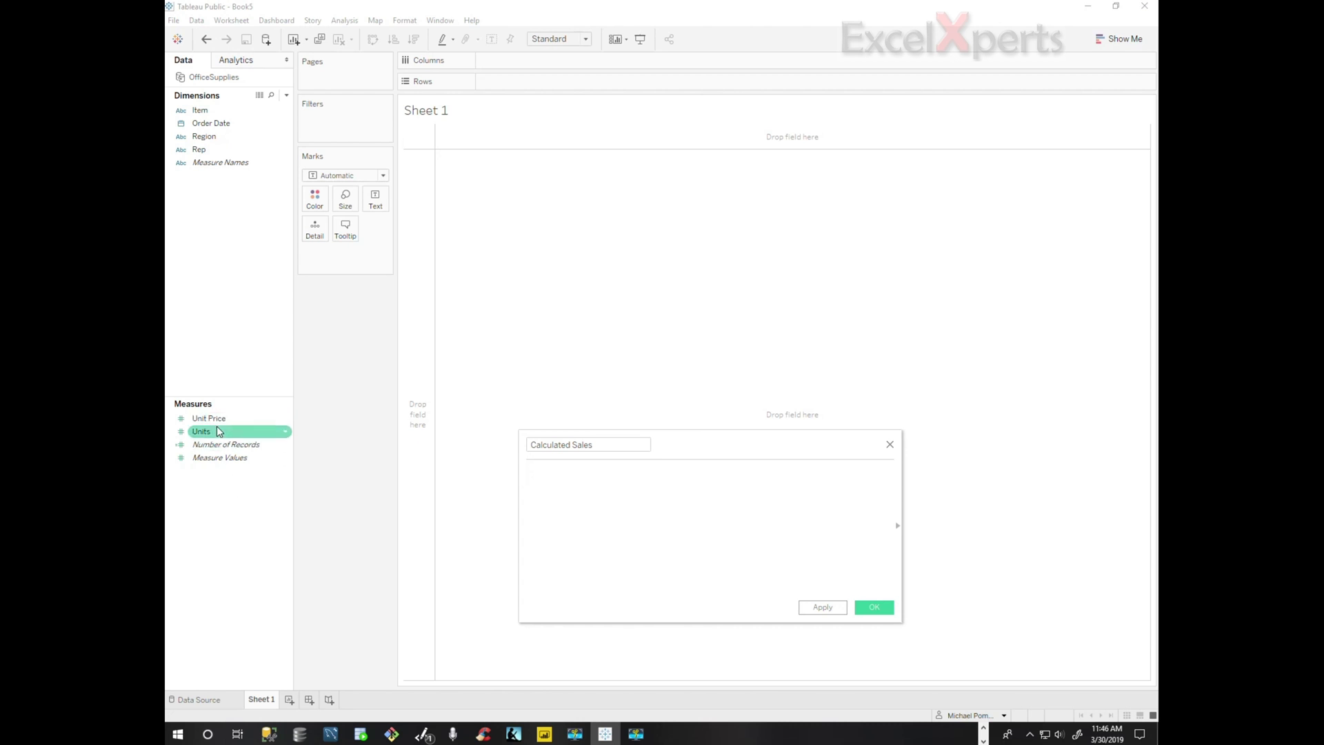
{"action": "left_click_drag", "start_coordinate": [218, 431], "coordinate": [543, 492]}
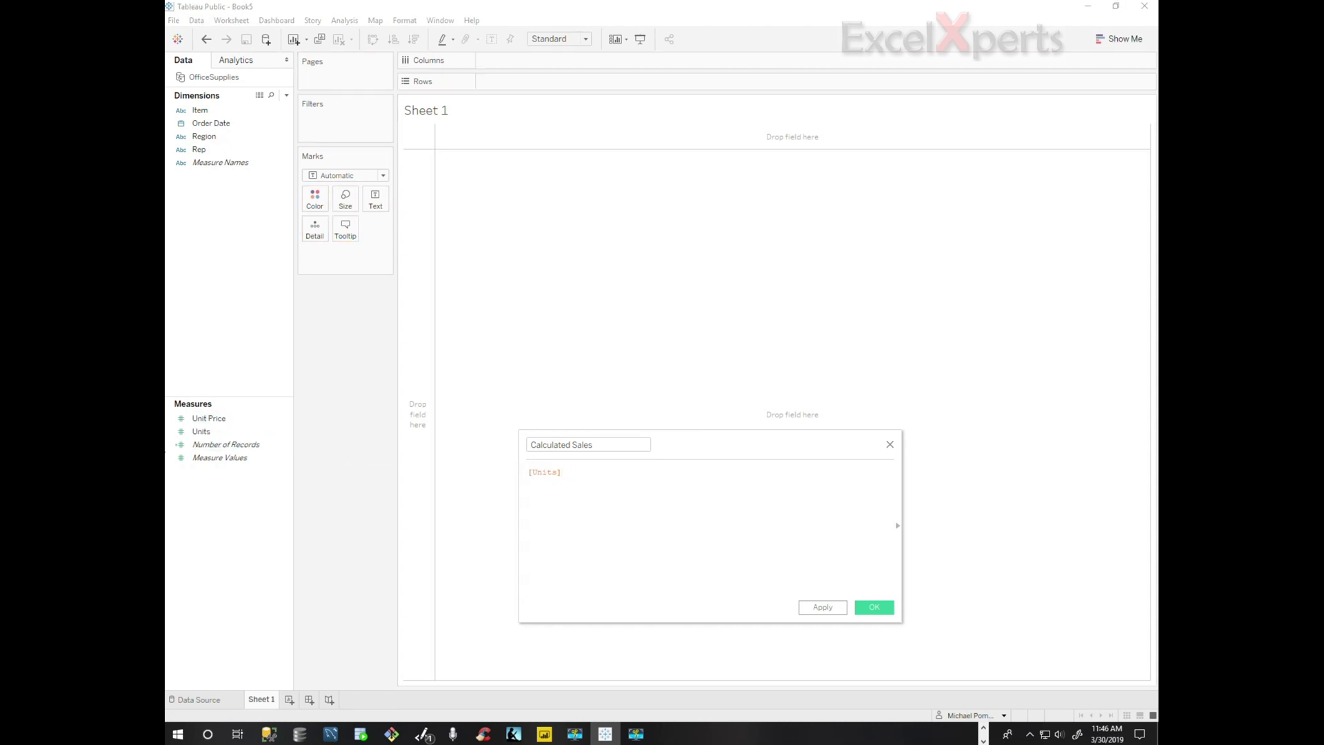
{"action": "type", "text": "*"}
{"action": "left_click_drag", "start_coordinate": [206, 418], "coordinate": [596, 485]}
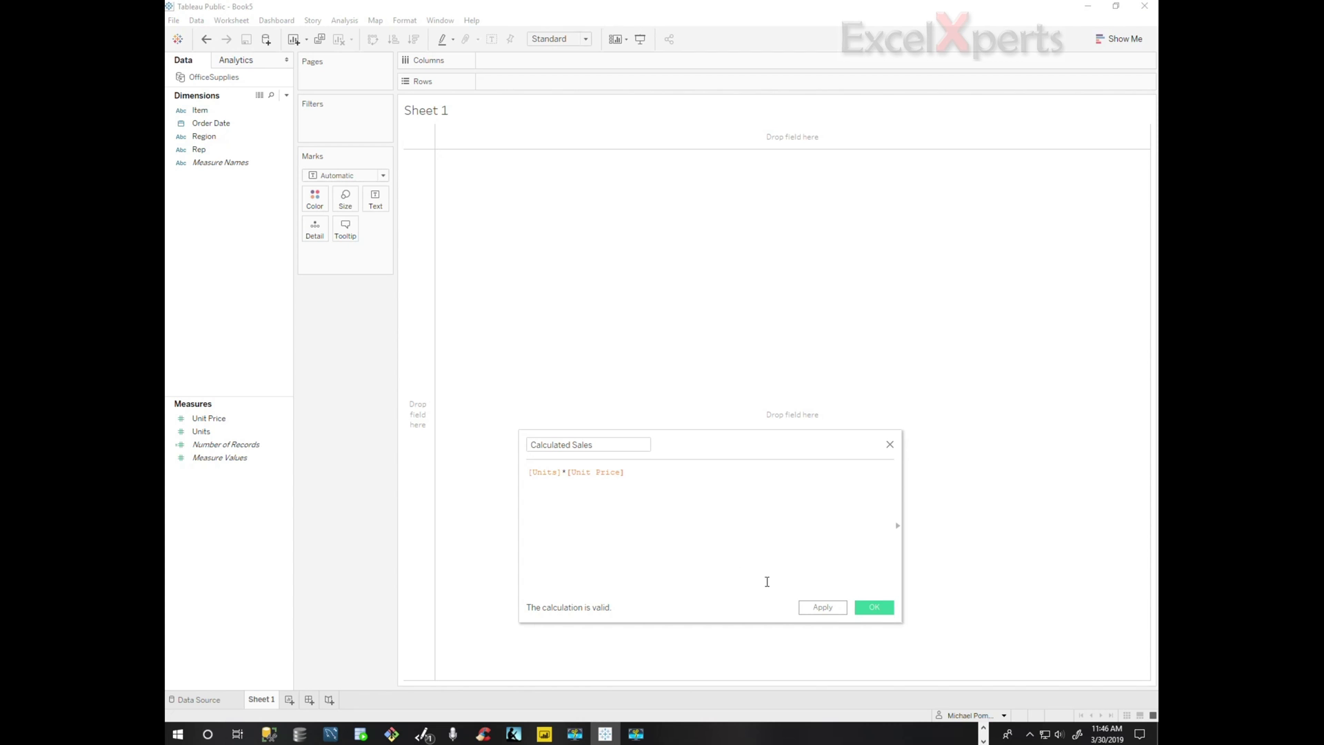
{"action": "left_click", "coordinate": [818, 607]}
{"action": "left_click", "coordinate": [873, 608]}
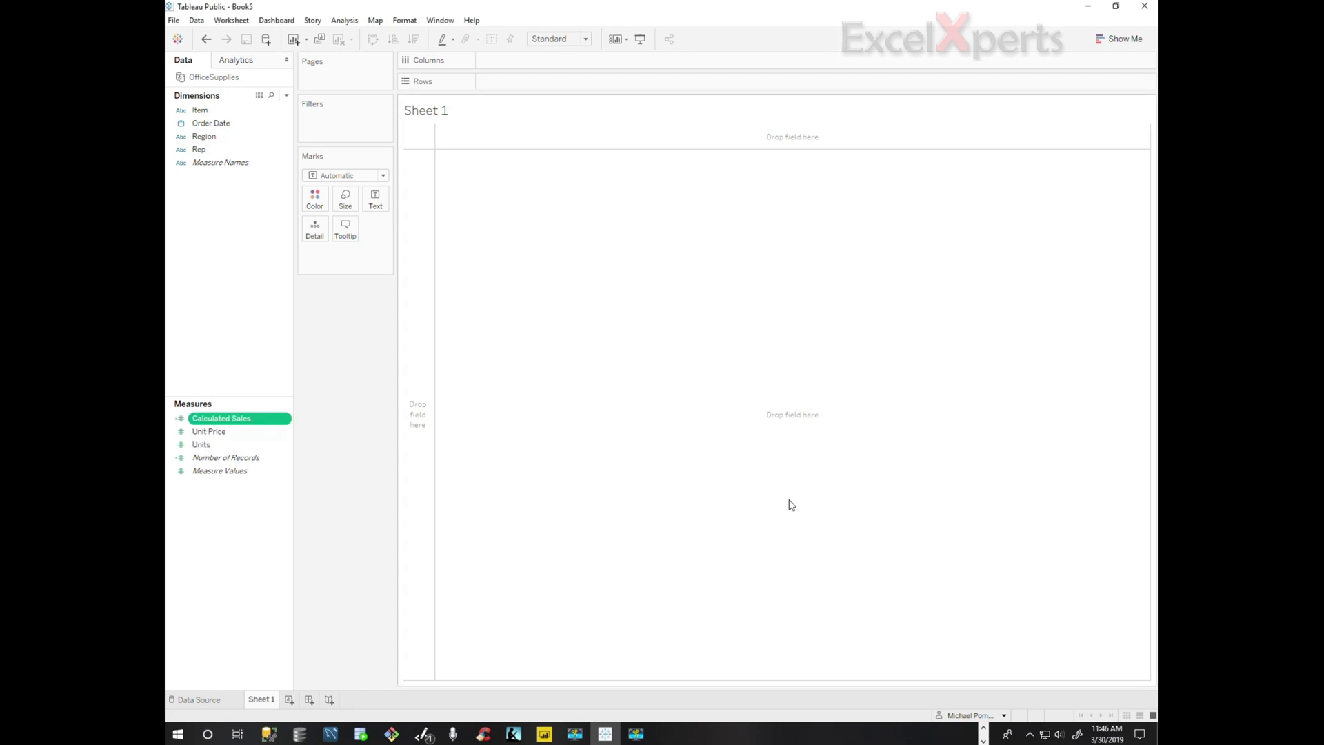
- Add Region, Rep and Calculated Sales to the view and draw the sales as bars
{"action": "double_click", "coordinate": [207, 141]}
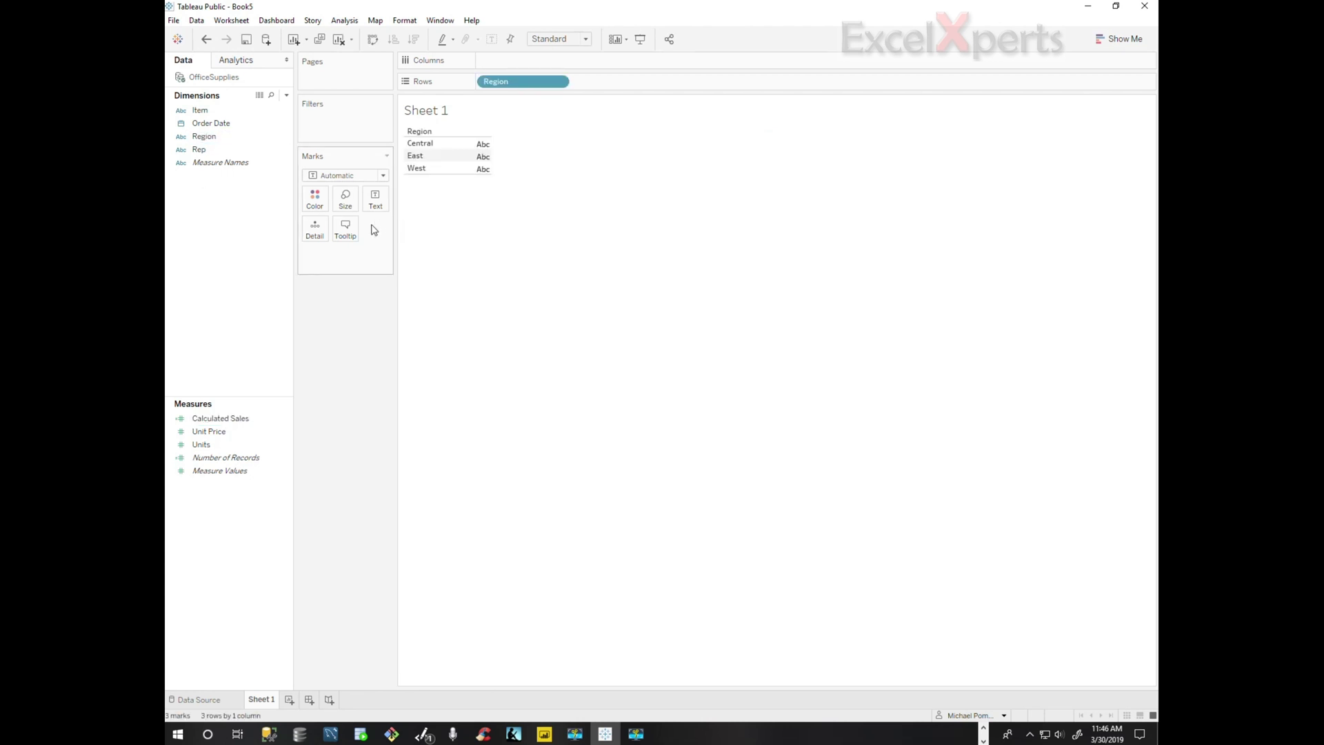
{"action": "left_click", "coordinate": [222, 151]}
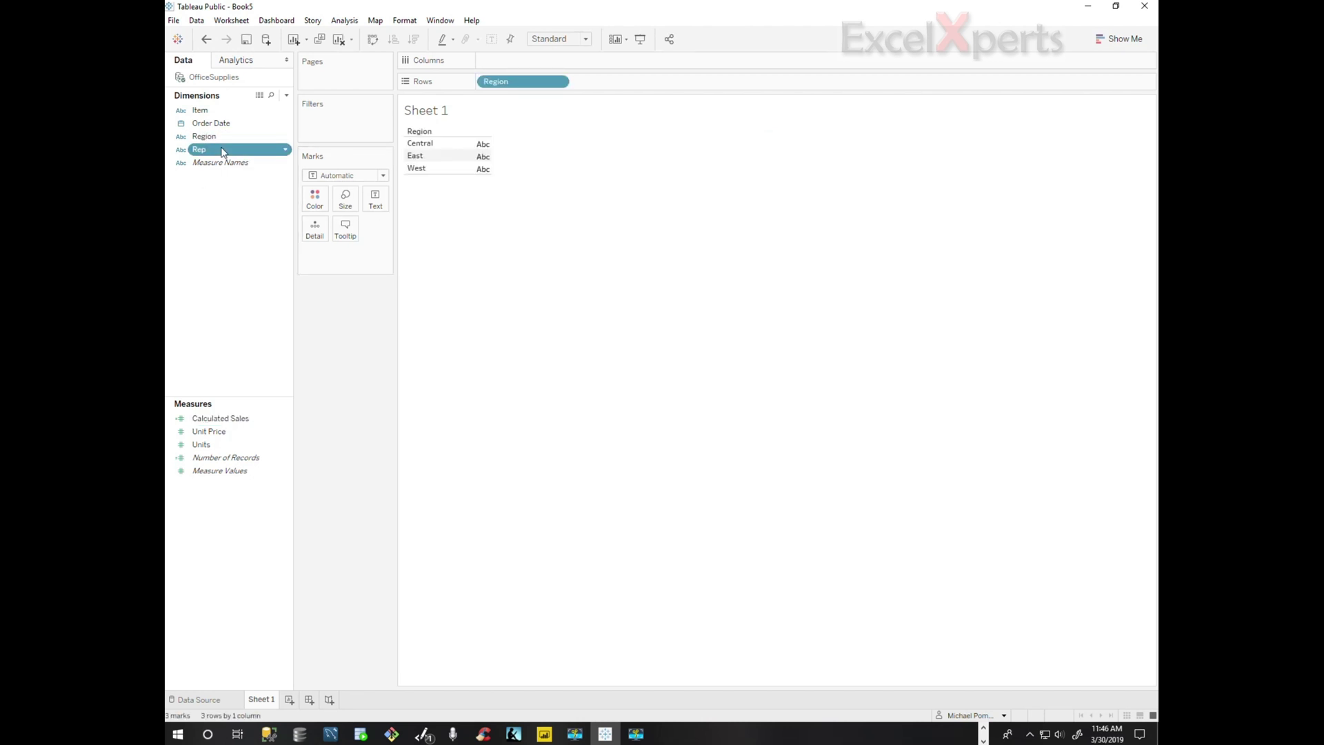
{"action": "double_click", "coordinate": [222, 151]}
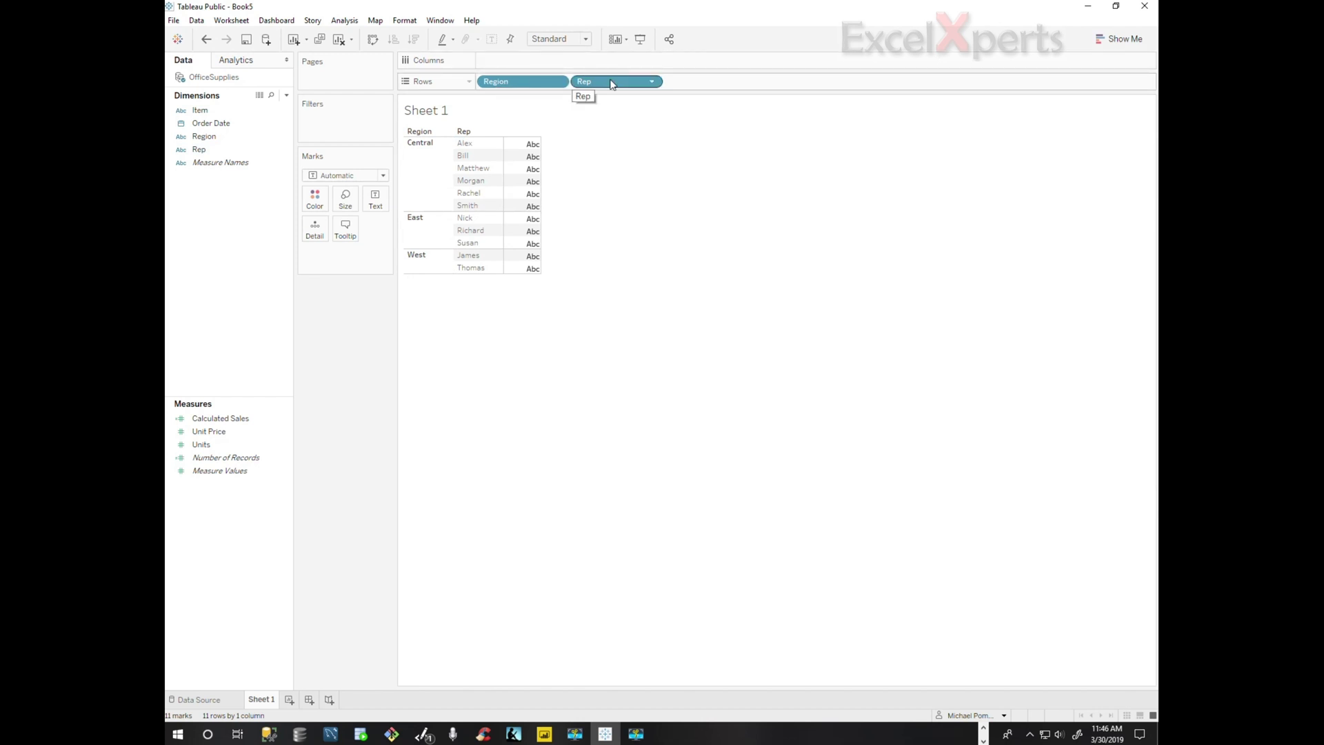
{"action": "left_click", "coordinate": [249, 420]}
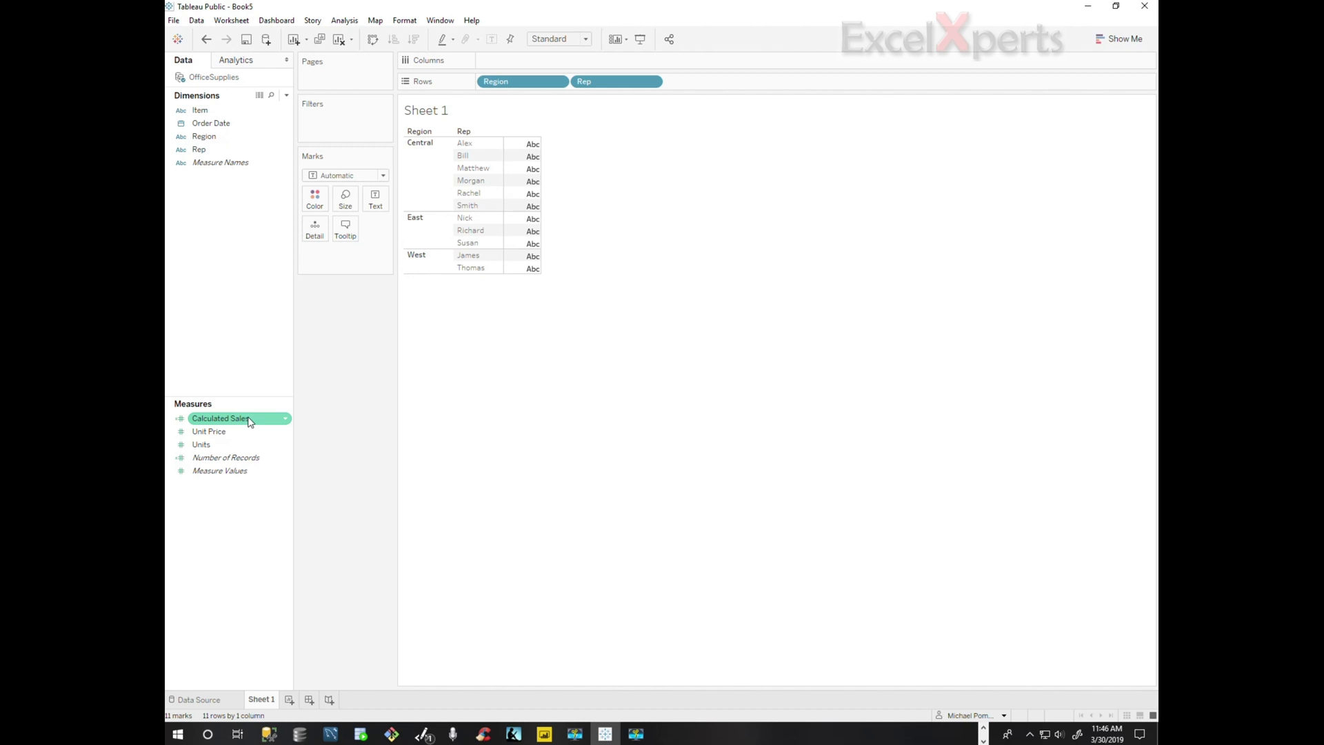
{"action": "double_click", "coordinate": [249, 420]}
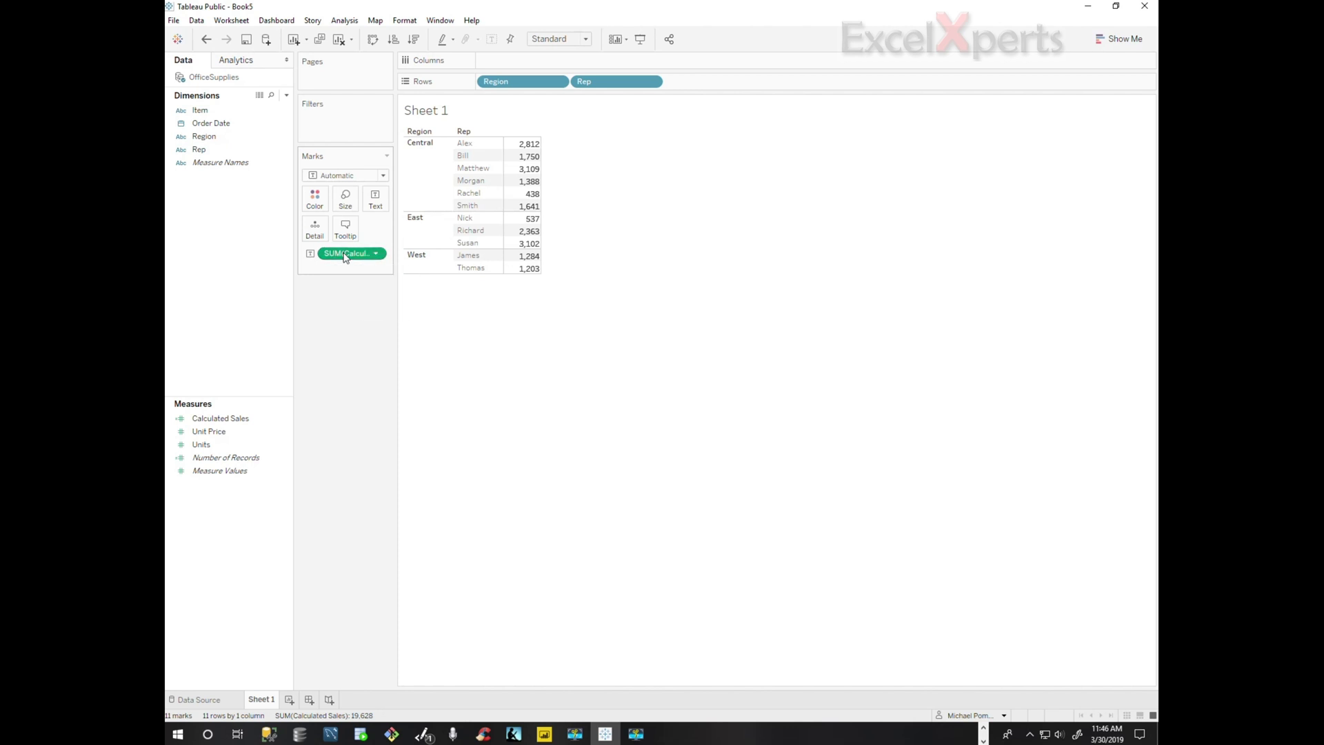
{"action": "left_click_drag", "start_coordinate": [345, 257], "coordinate": [548, 64]}
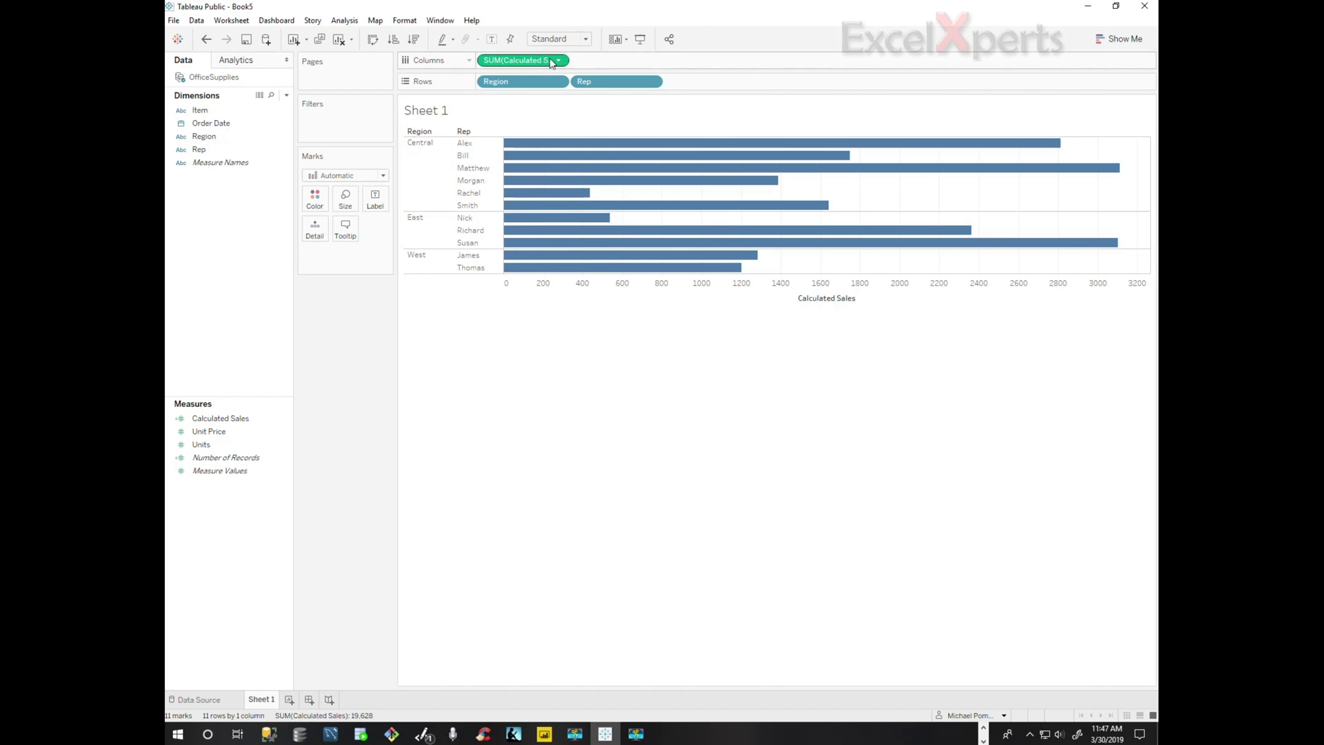
{"action": "left_click_drag", "start_coordinate": [528, 61], "coordinate": [759, 86]}
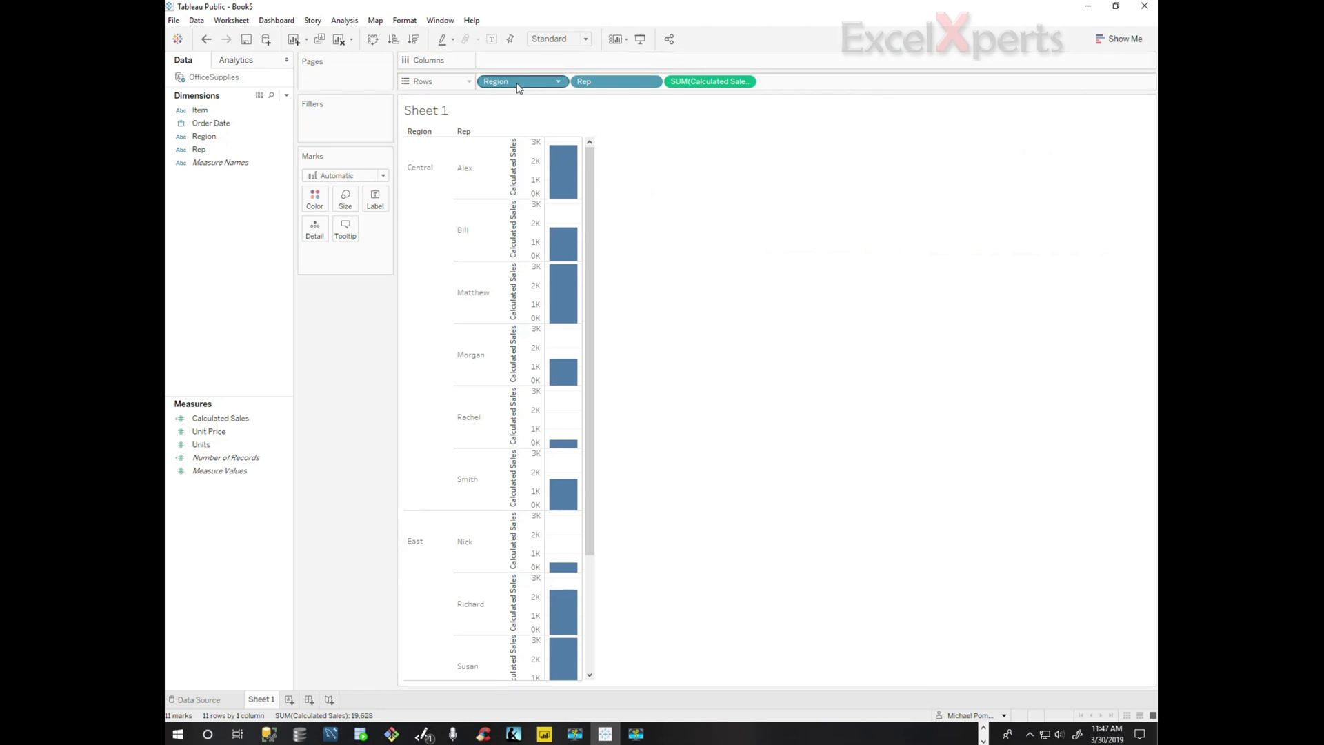
- Make the bars vertical with Region and Rep across, sorted by sales descending within each region
{"action": "left_click_drag", "start_coordinate": [517, 82], "coordinate": [617, 65]}
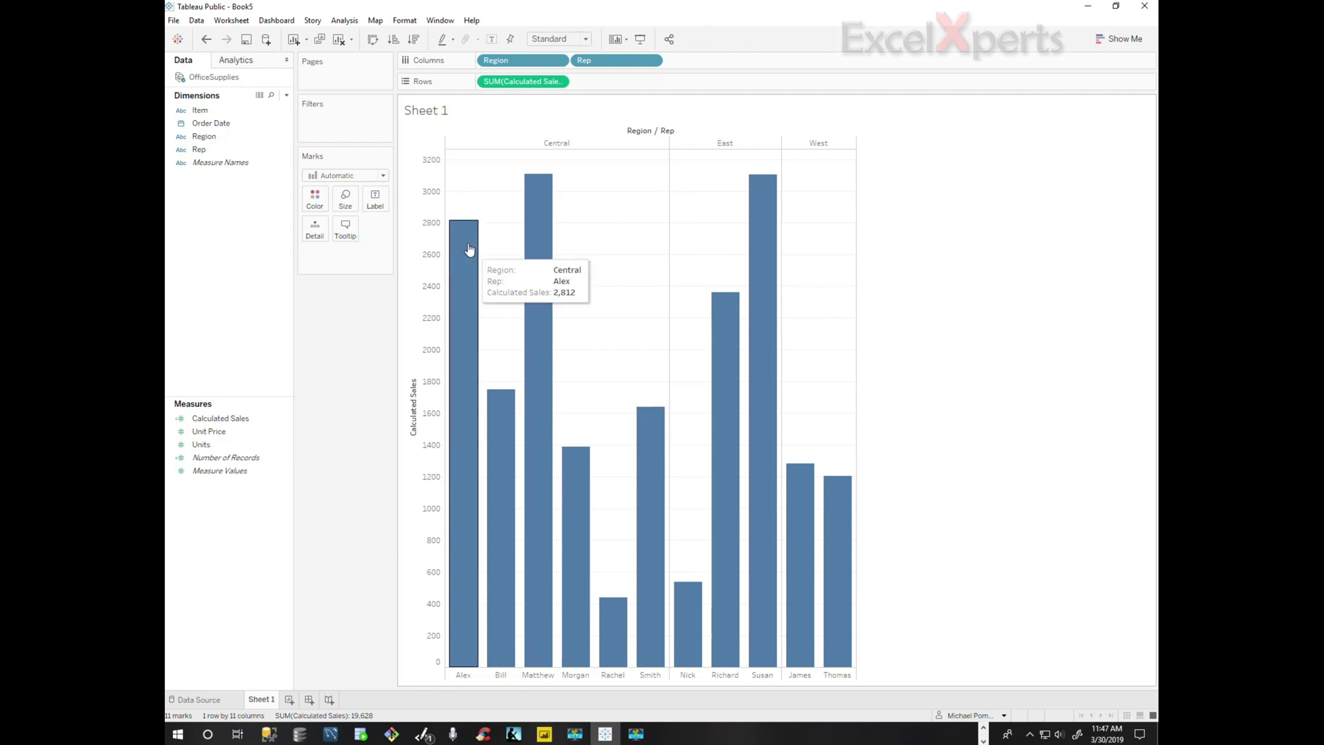
{"action": "mouse_move", "coordinate": [556, 454]}
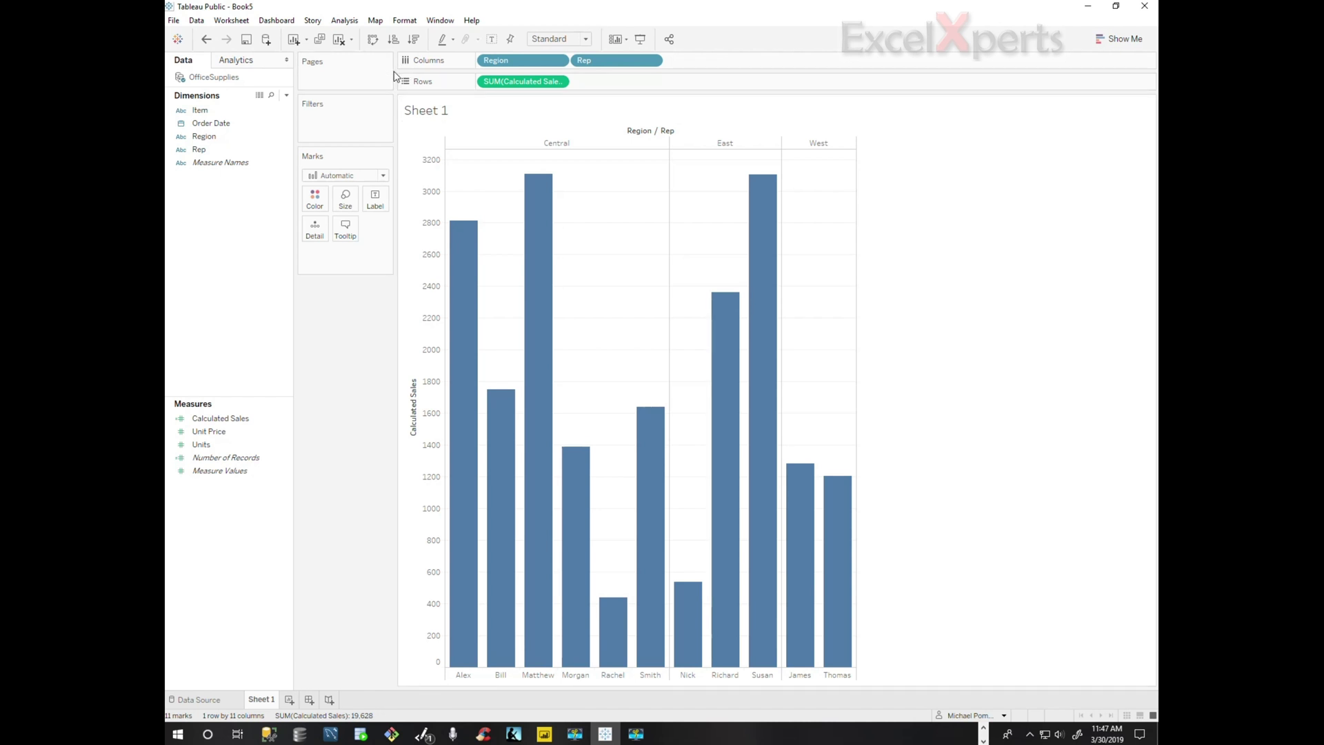
{"action": "left_click", "coordinate": [414, 40]}
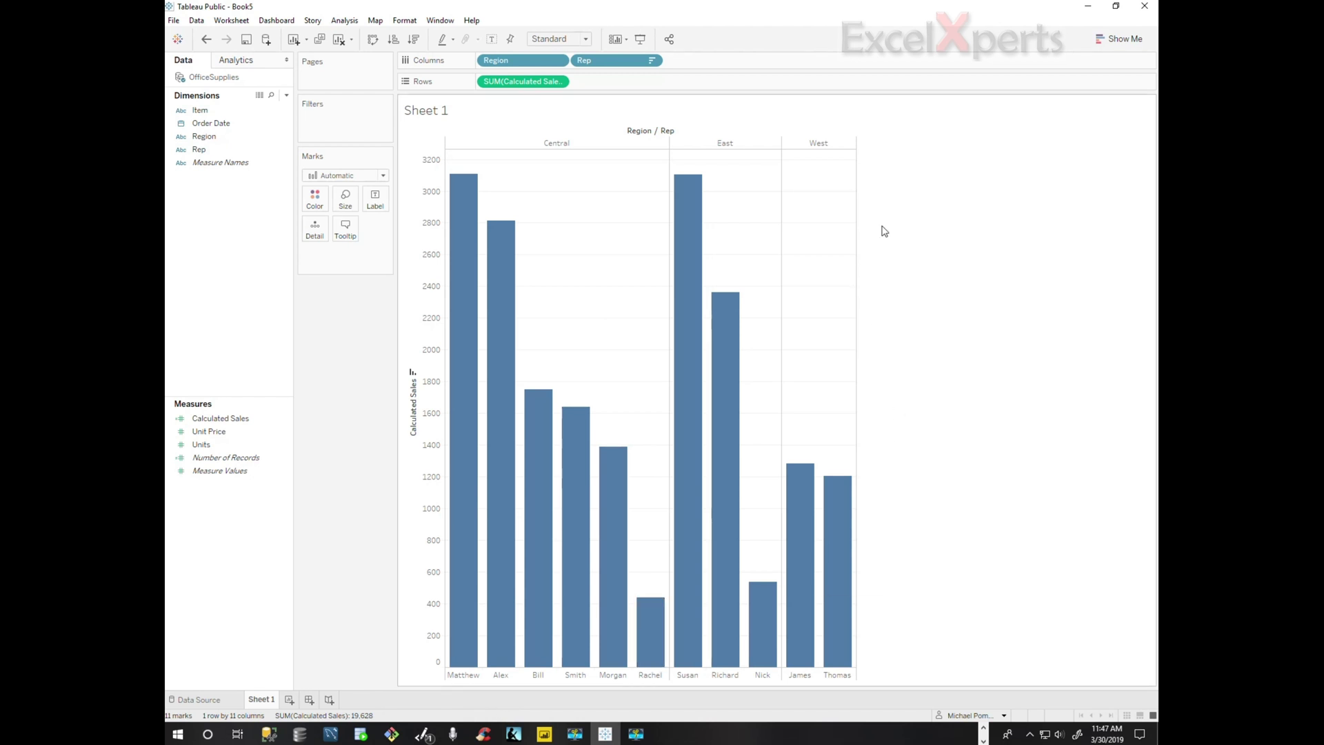
{"action": "mouse_move", "coordinate": [464, 242]}
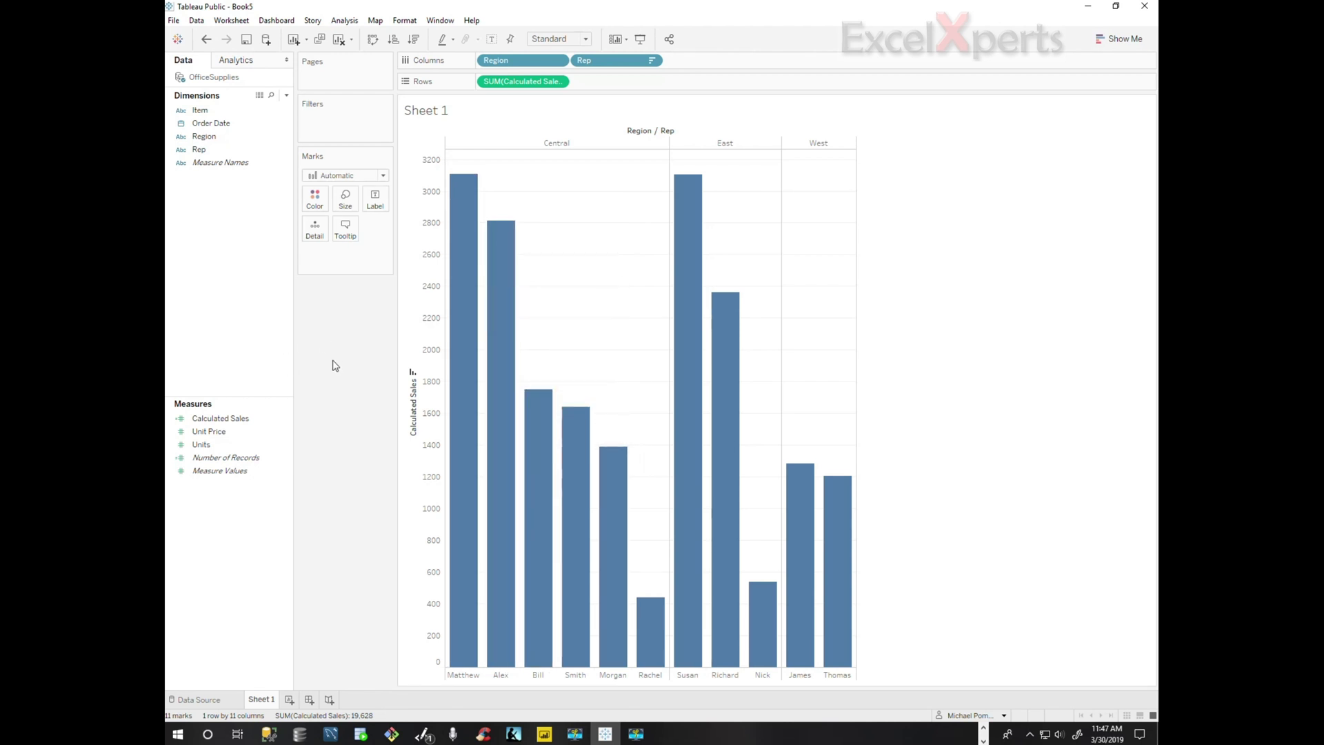
{"action": "left_click", "coordinate": [224, 432]}
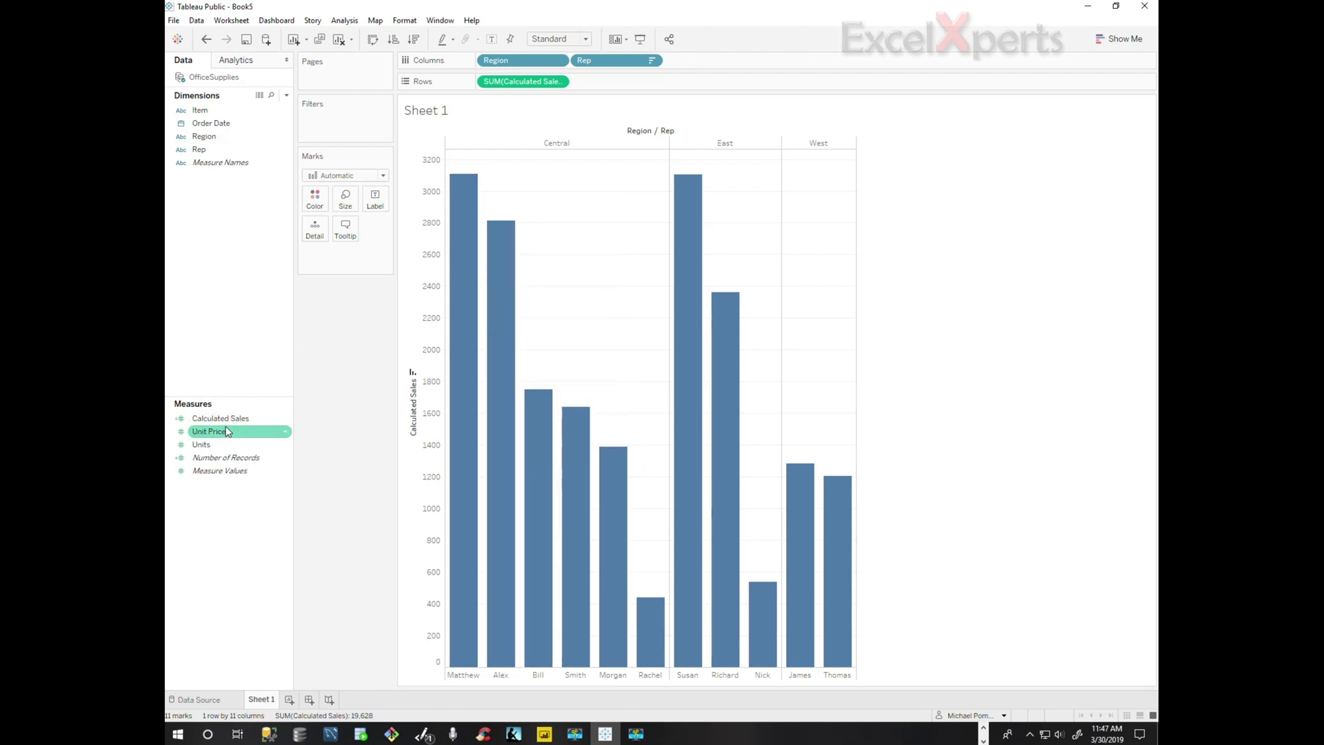
- Use Calculated Sales as the bar labels, e.g. 3,102 for Susan
{"action": "left_click", "coordinate": [230, 422]}
{"action": "left_click", "coordinate": [232, 422]}
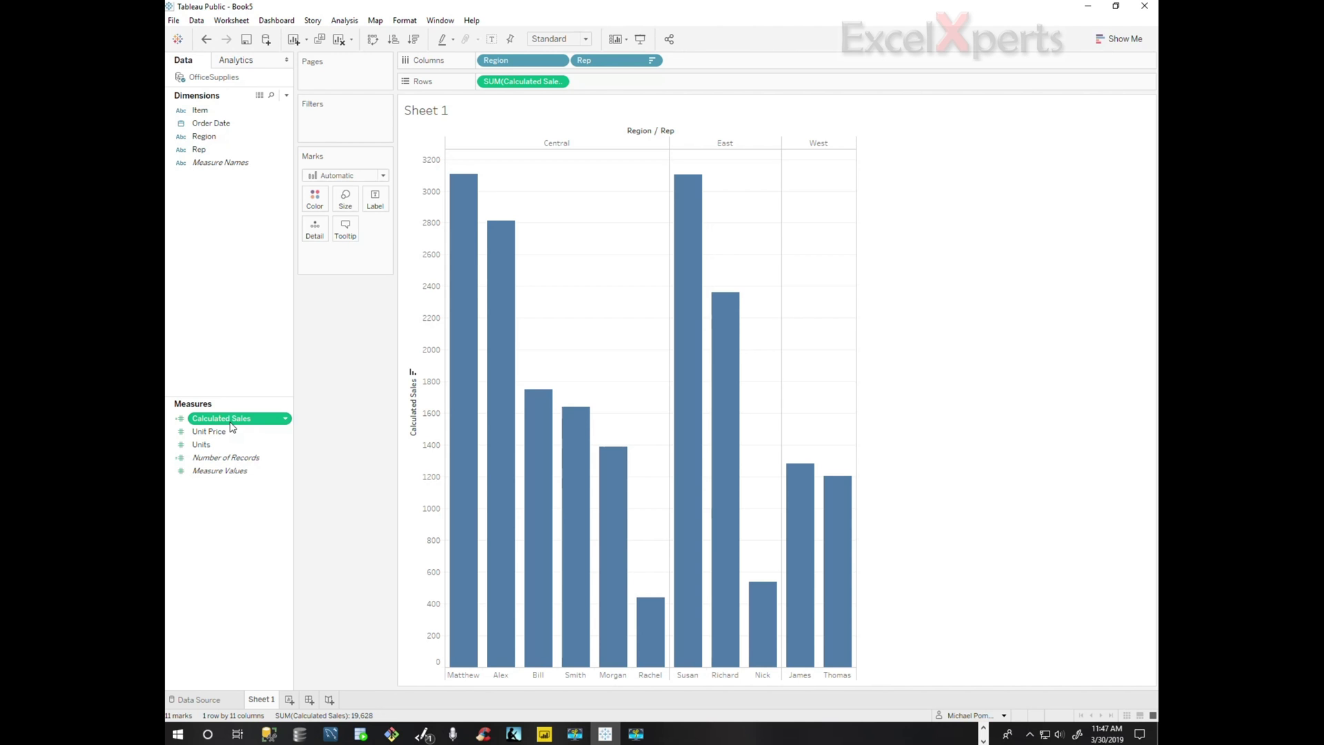
{"action": "left_click_drag", "start_coordinate": [231, 427], "coordinate": [378, 207]}
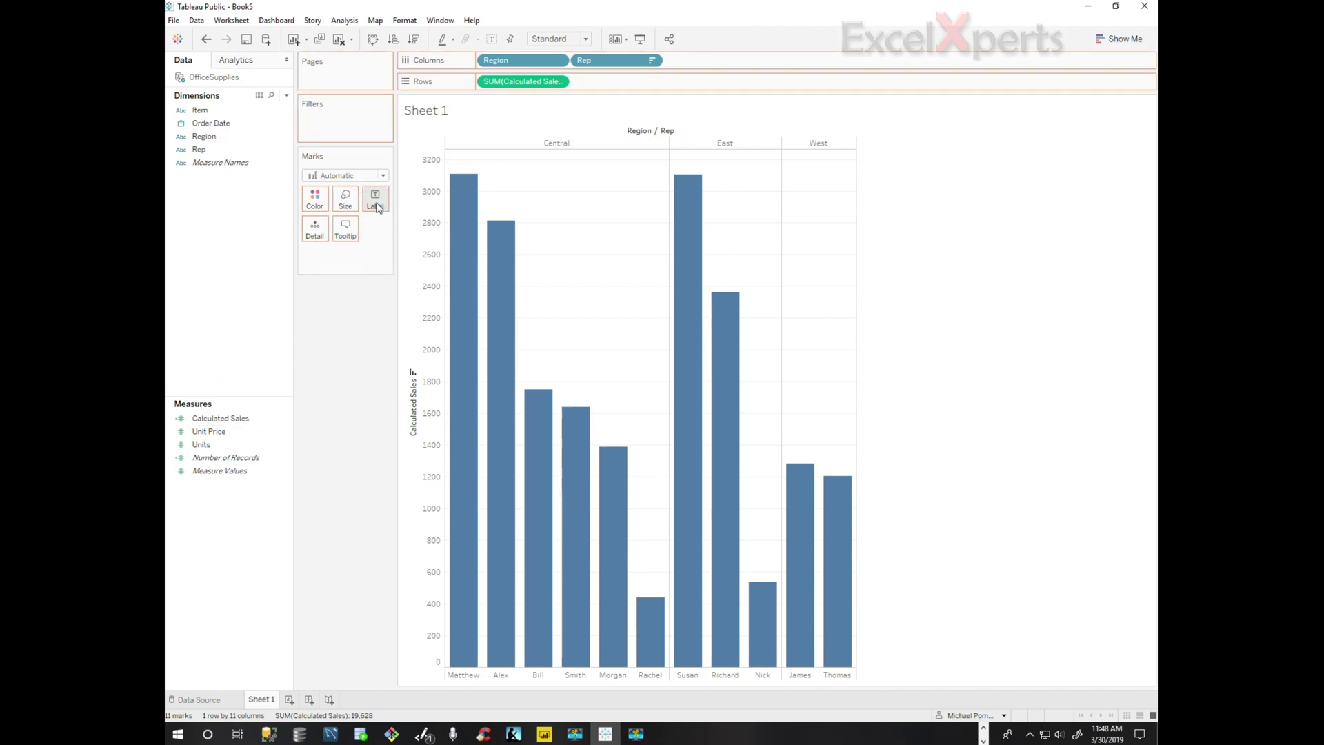
{"action": "left_click_drag", "start_coordinate": [377, 208], "coordinate": [376, 206]}
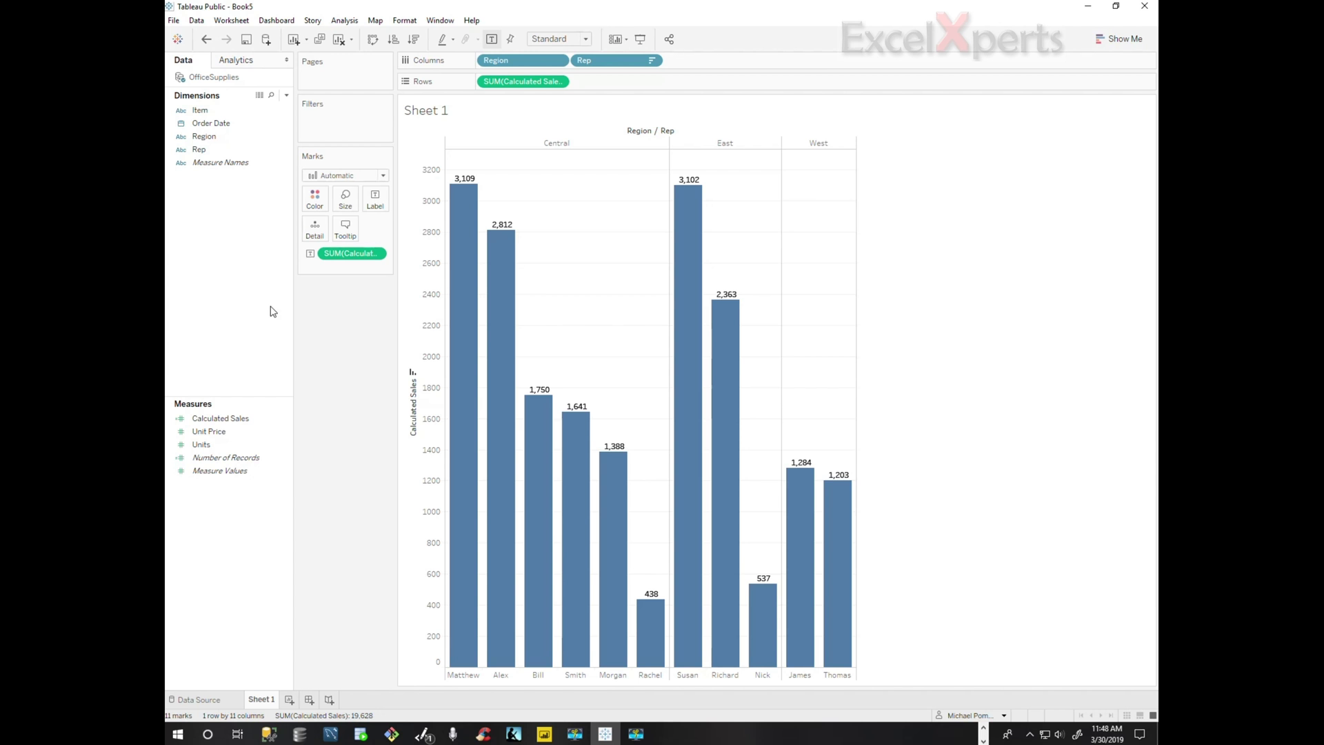
- Format the bar labels as custom currency with display units in thousands (K)
{"action": "right_click", "coordinate": [360, 258]}
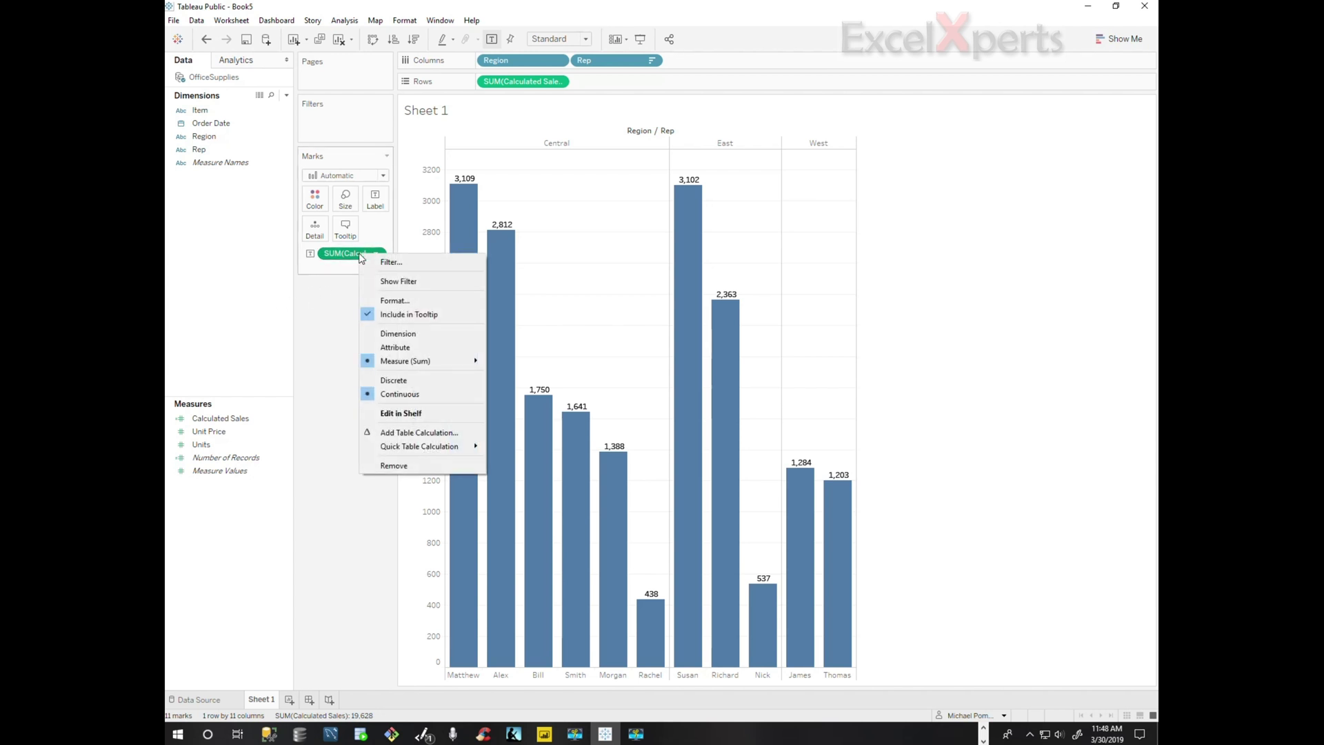
{"action": "left_click", "coordinate": [391, 300]}
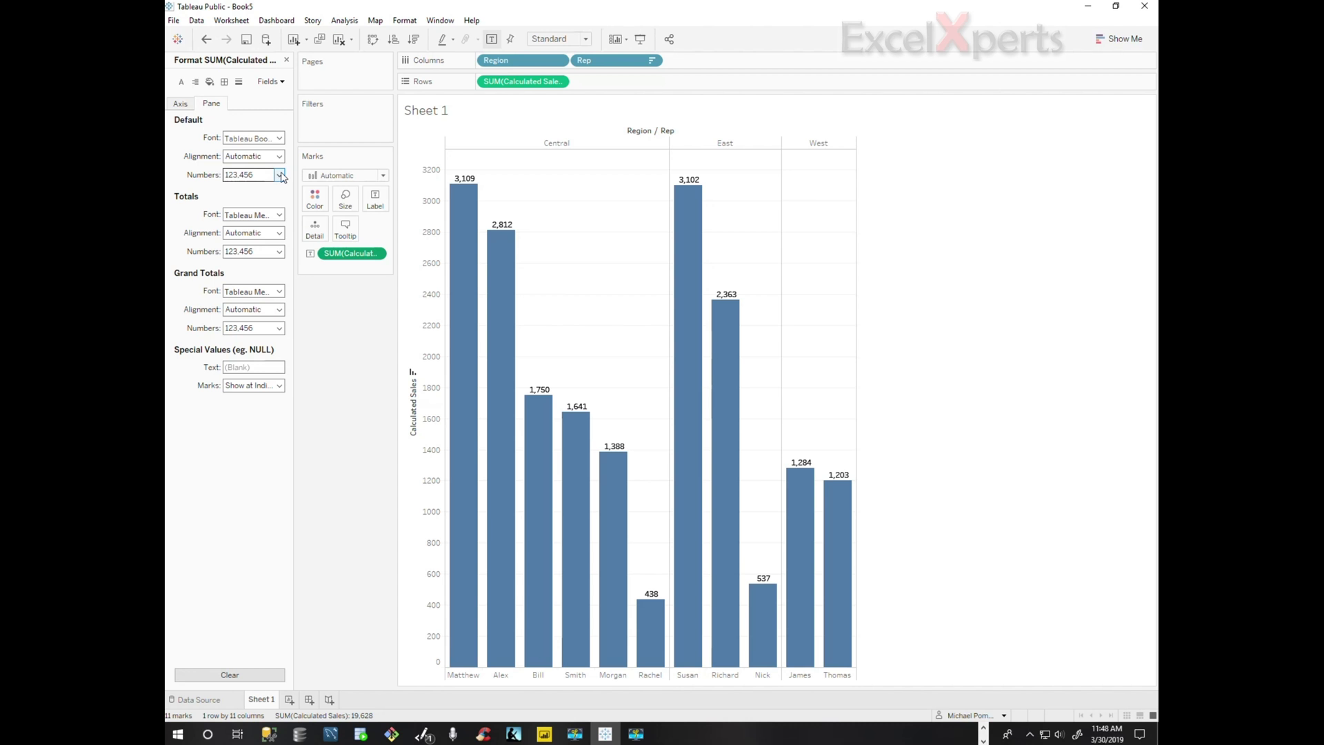
{"action": "left_click", "coordinate": [280, 176]}
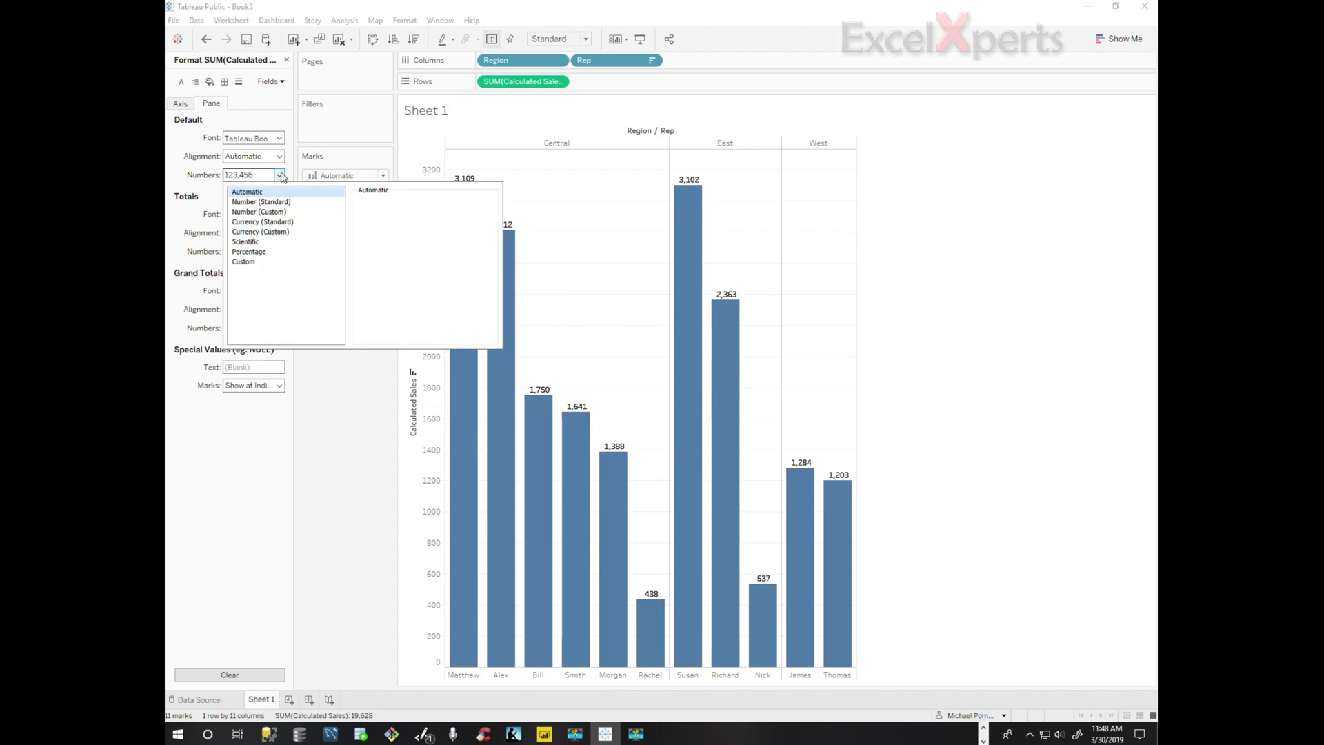
{"action": "left_click", "coordinate": [287, 233]}
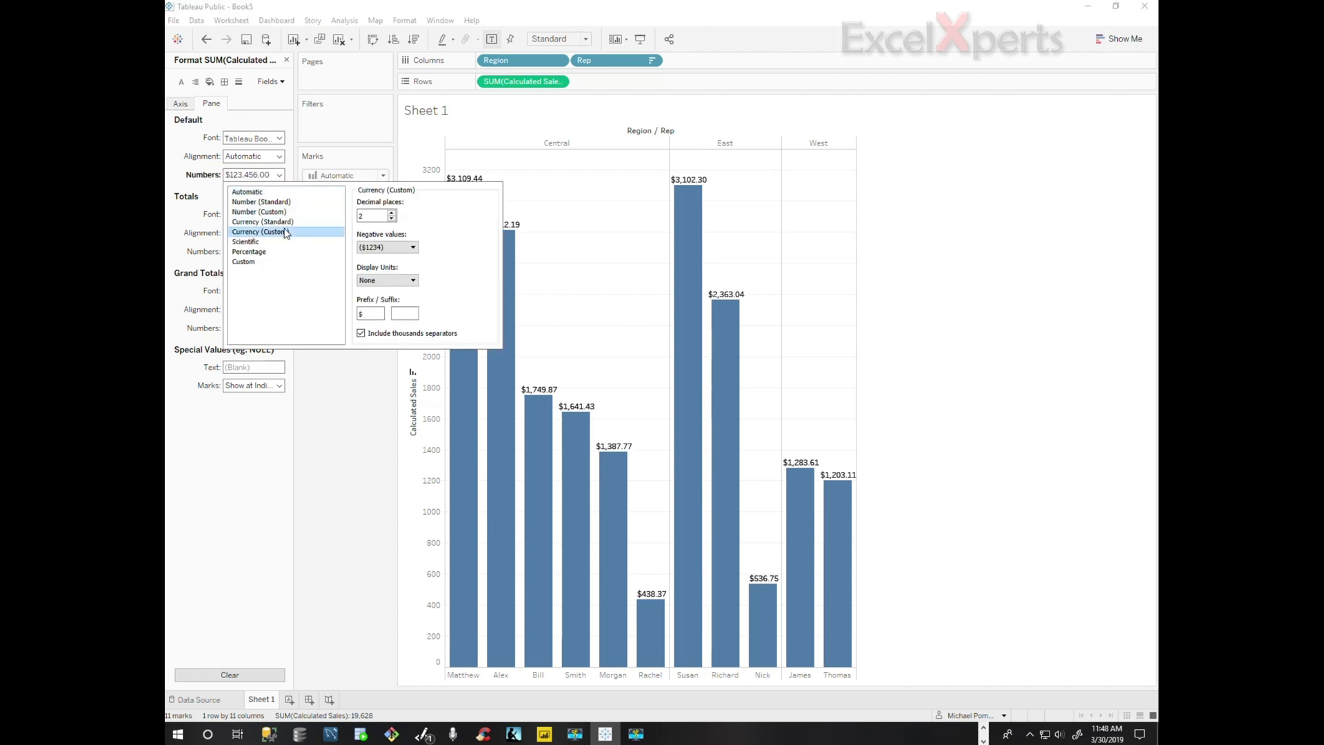
{"action": "left_click", "coordinate": [392, 219]}
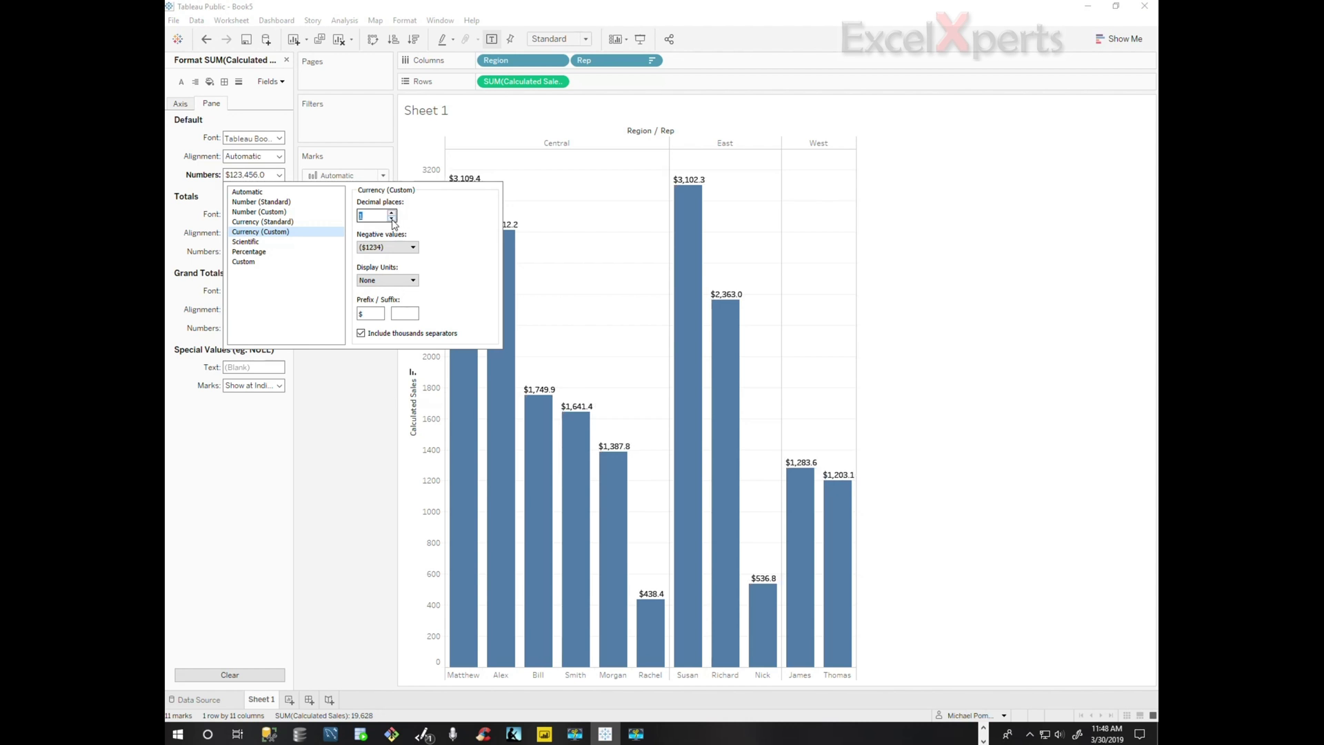
{"action": "left_click", "coordinate": [414, 281]}
{"action": "left_click", "coordinate": [383, 294]}
{"action": "left_click", "coordinate": [352, 390]}
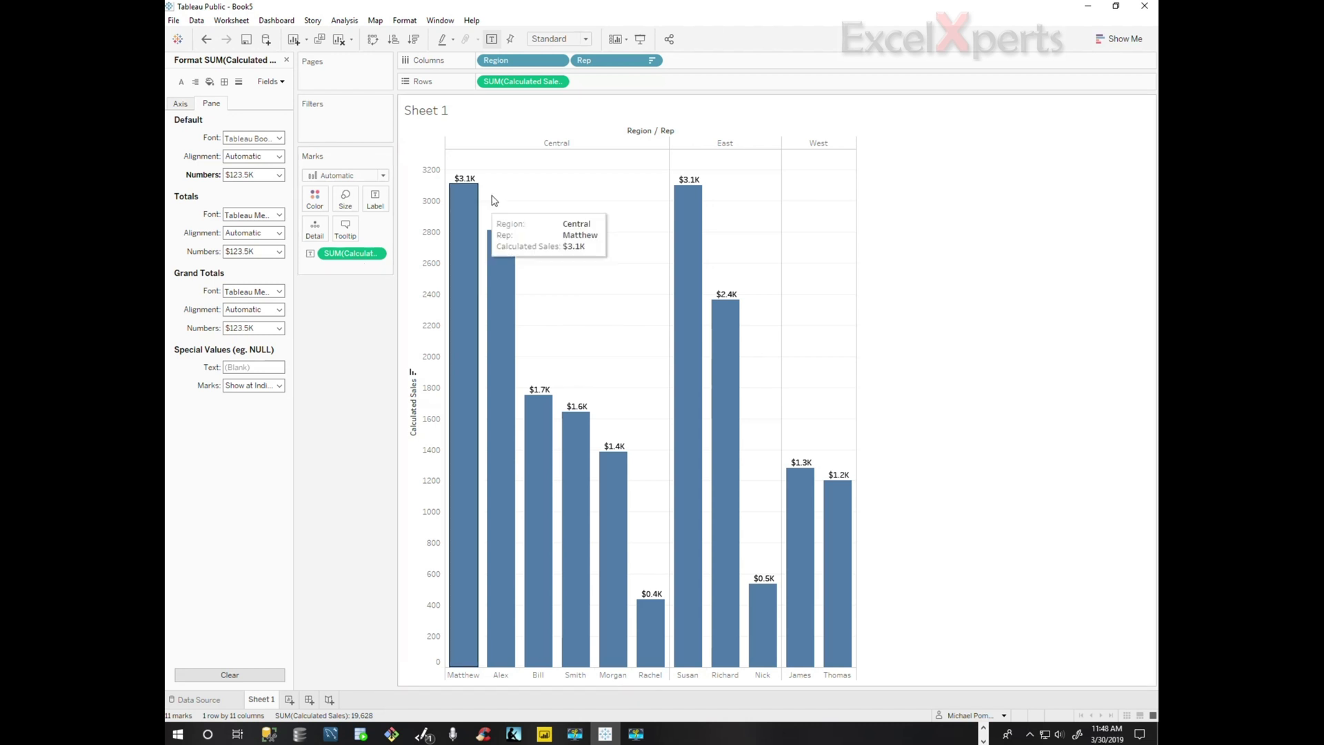
- Set the label format to two decimal places so values read like $3.11K
{"action": "mouse_move", "coordinate": [487, 233]}
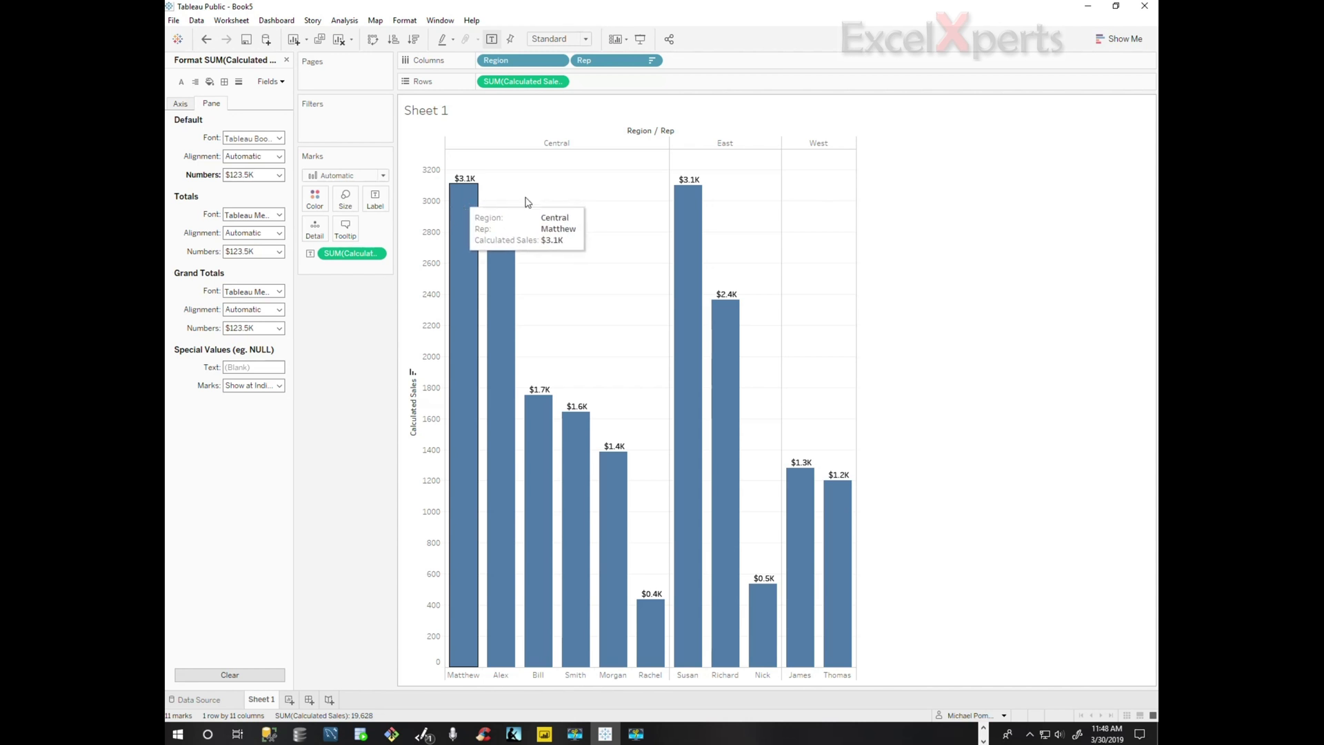
{"action": "mouse_move", "coordinate": [688, 210]}
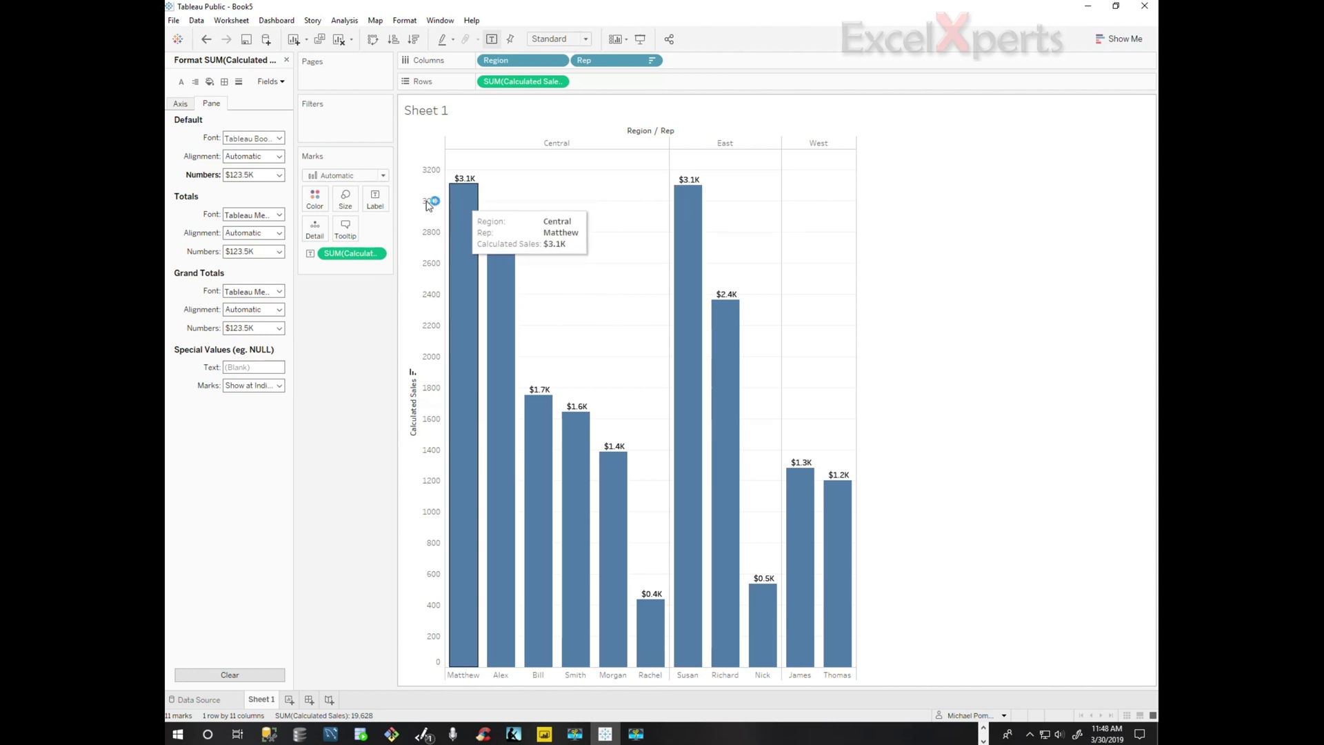
{"action": "left_click", "coordinate": [279, 176]}
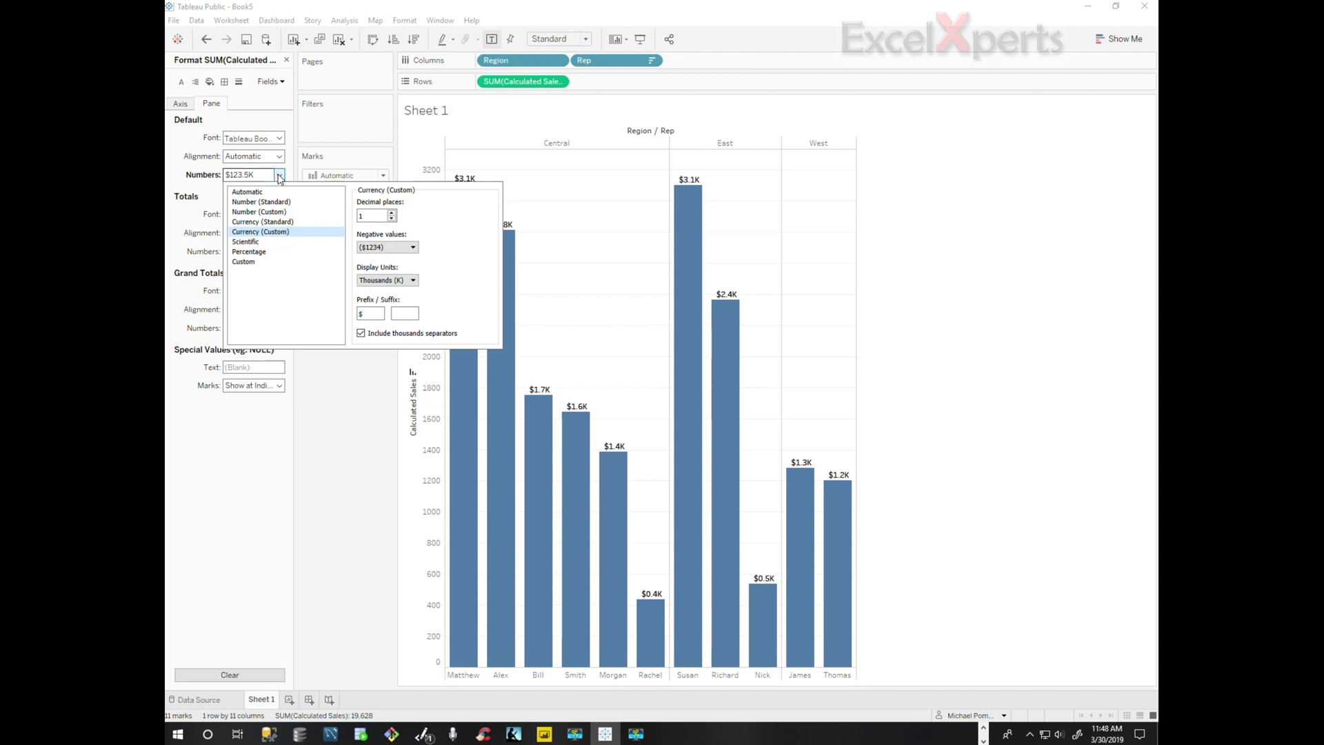
{"action": "left_click", "coordinate": [392, 218]}
{"action": "left_click", "coordinate": [340, 409]}
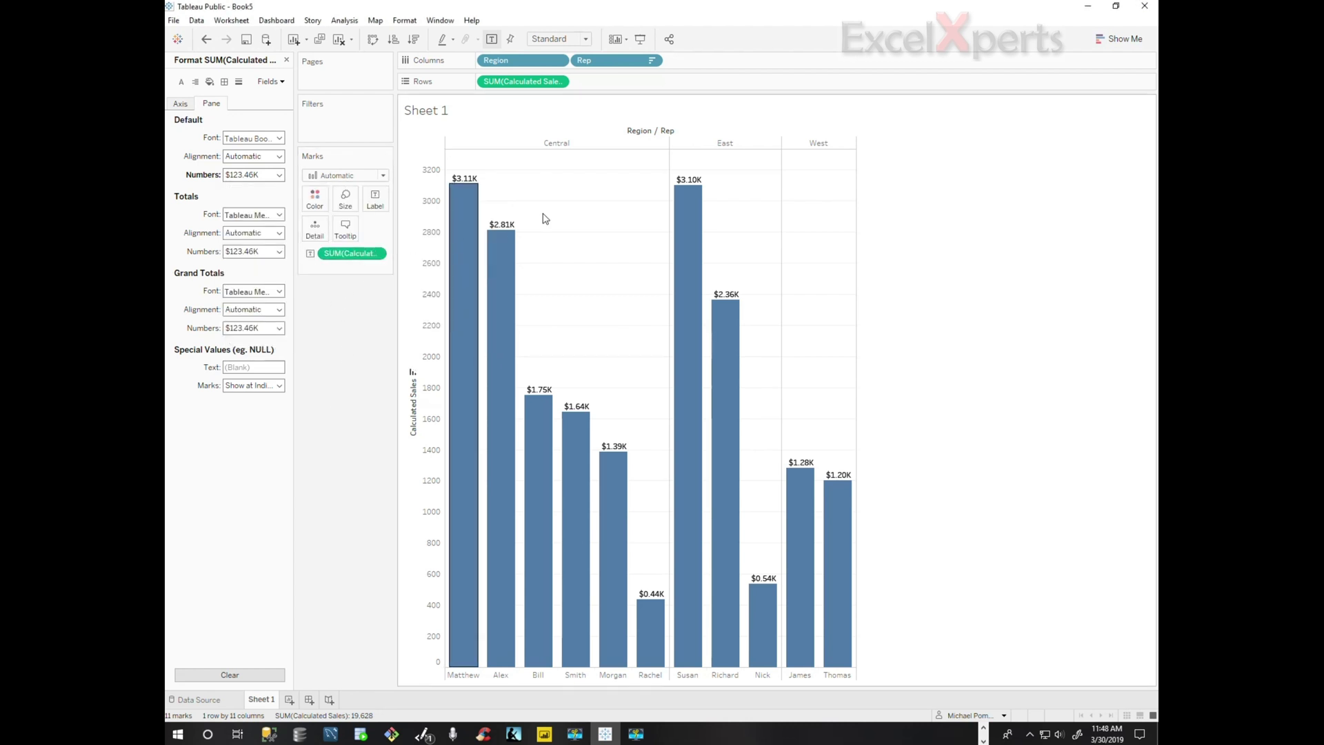
{"action": "mouse_move", "coordinate": [476, 207]}
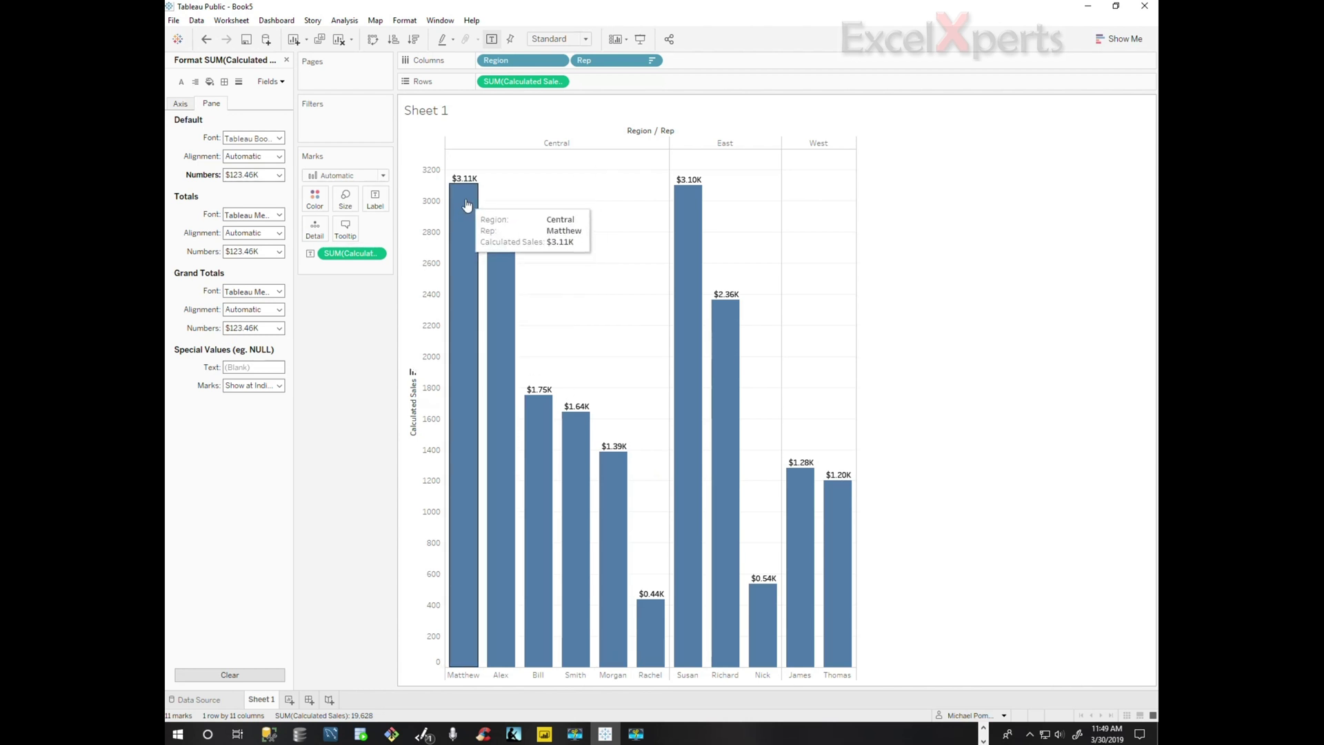
- Format the vertical axis as custom currency in thousands, $0.00K to $3.20K, and close formatting
{"action": "left_click", "coordinate": [433, 167]}
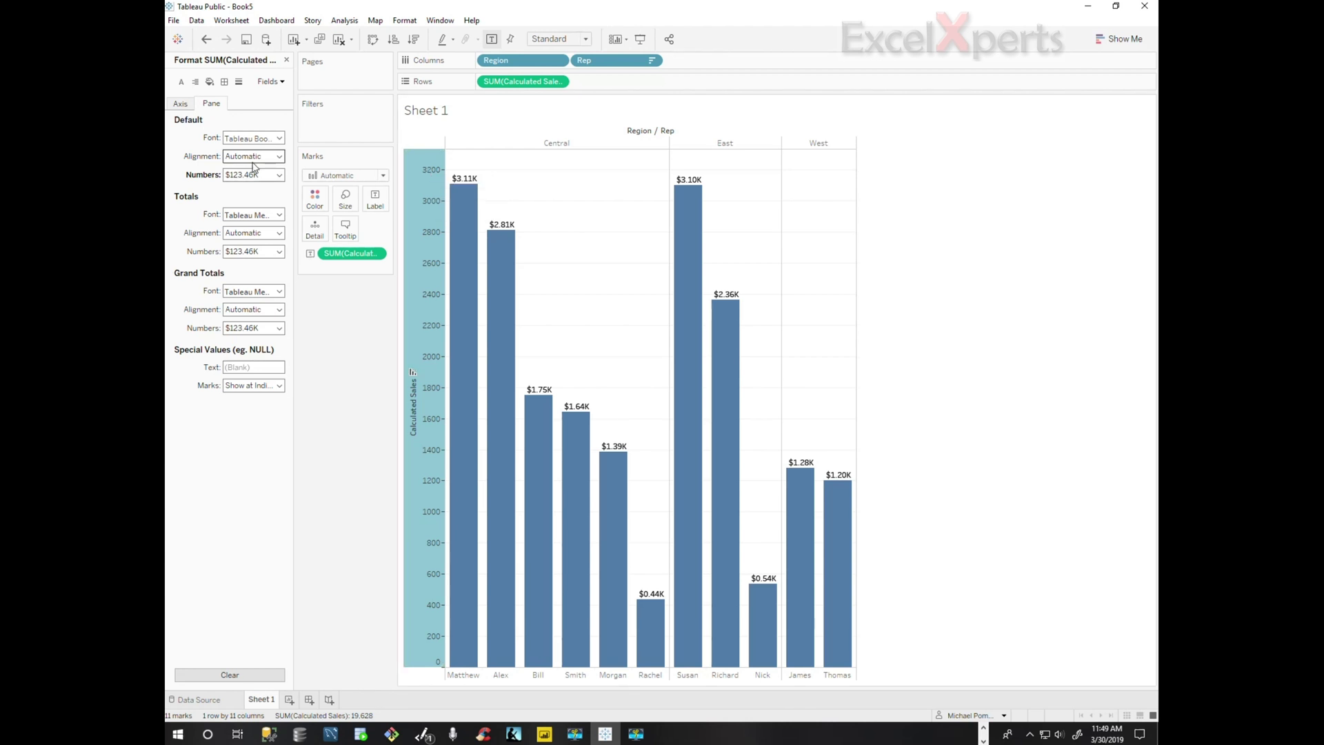
{"action": "left_click", "coordinate": [177, 104]}
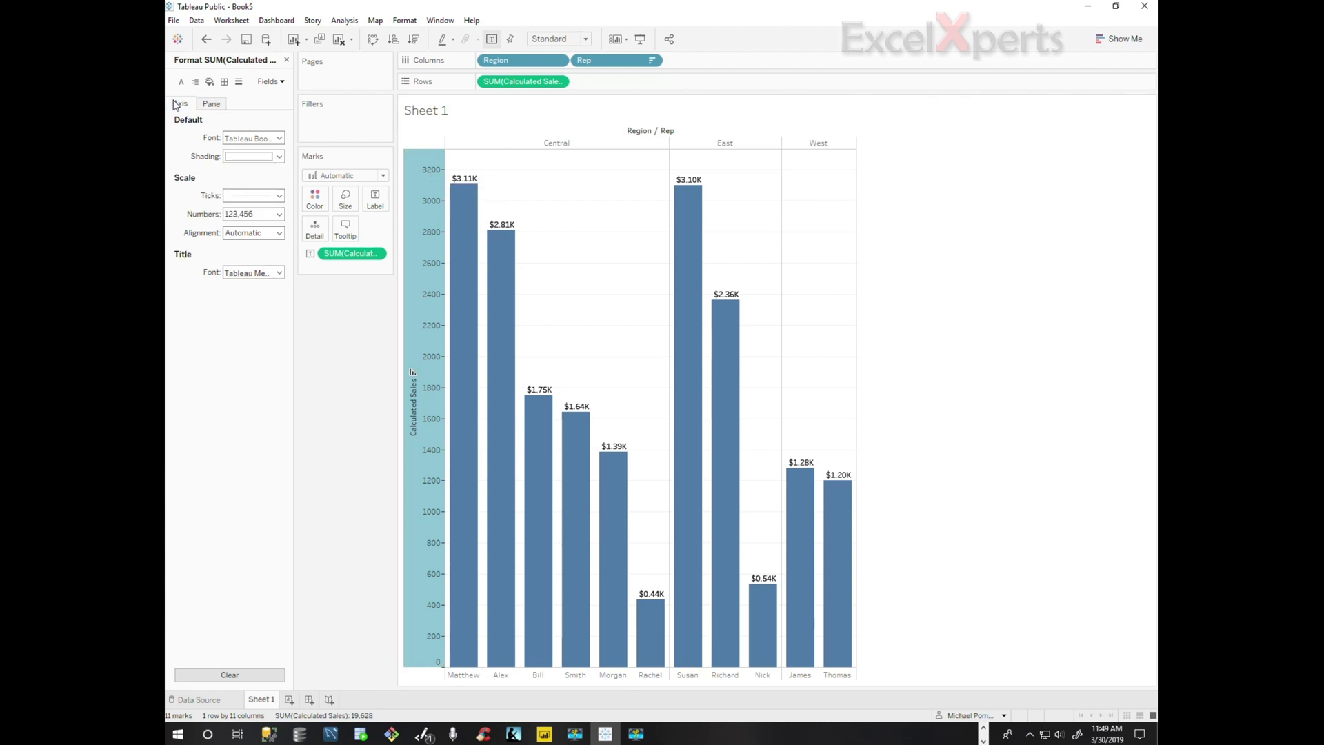
{"action": "left_click", "coordinate": [280, 215]}
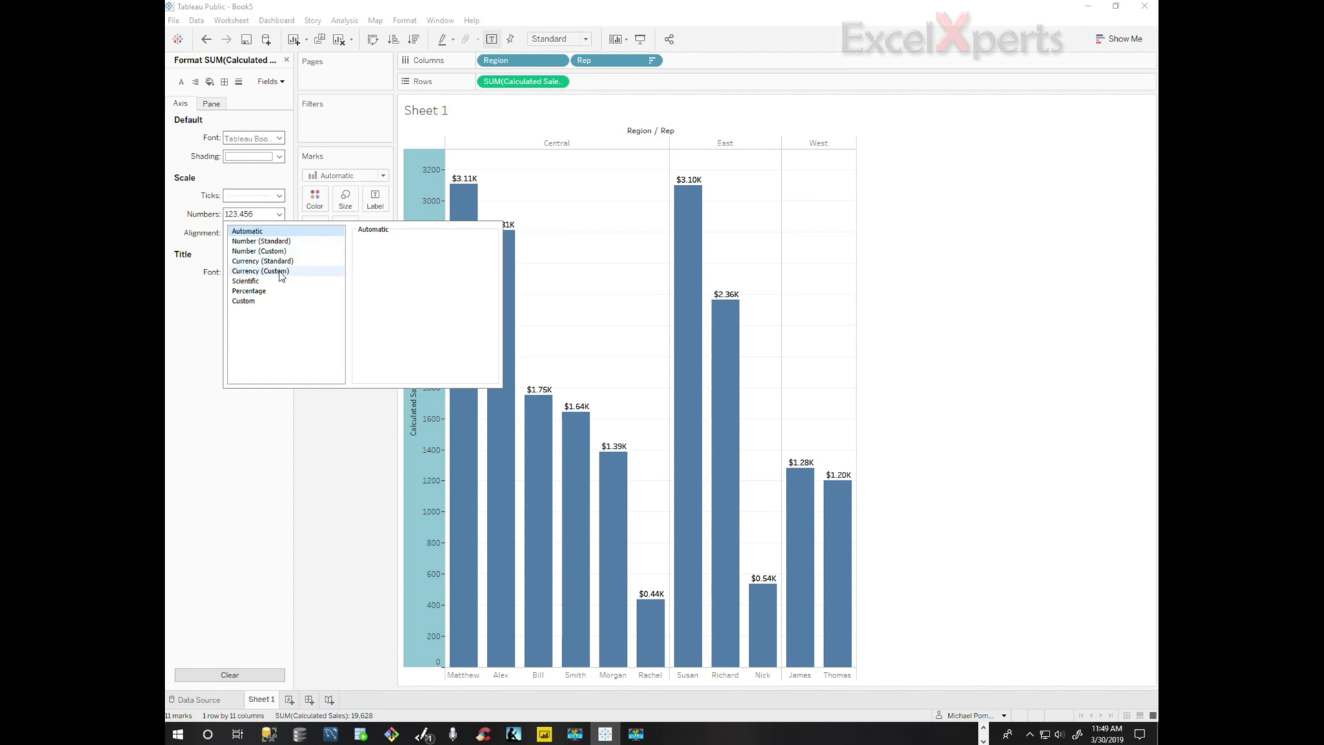
{"action": "left_click", "coordinate": [280, 272]}
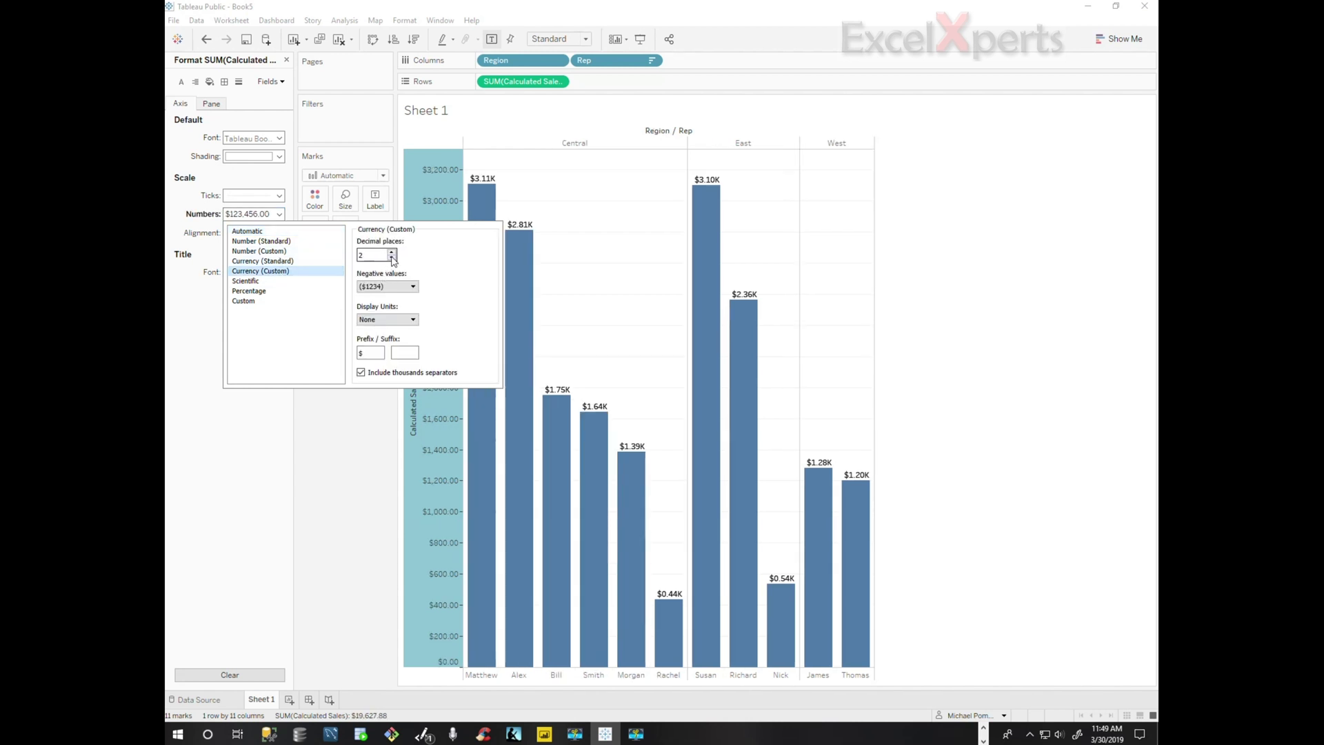
{"action": "left_click", "coordinate": [413, 287]}
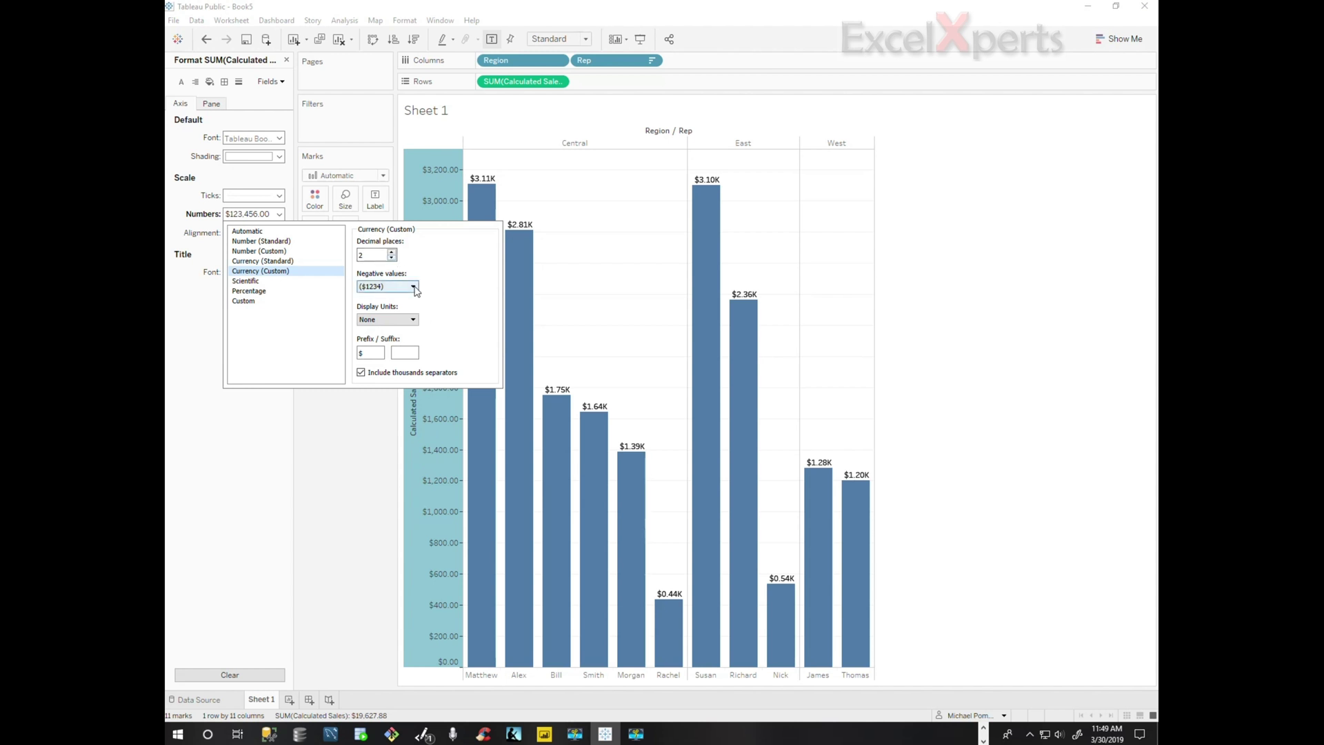
{"action": "left_click", "coordinate": [413, 319]}
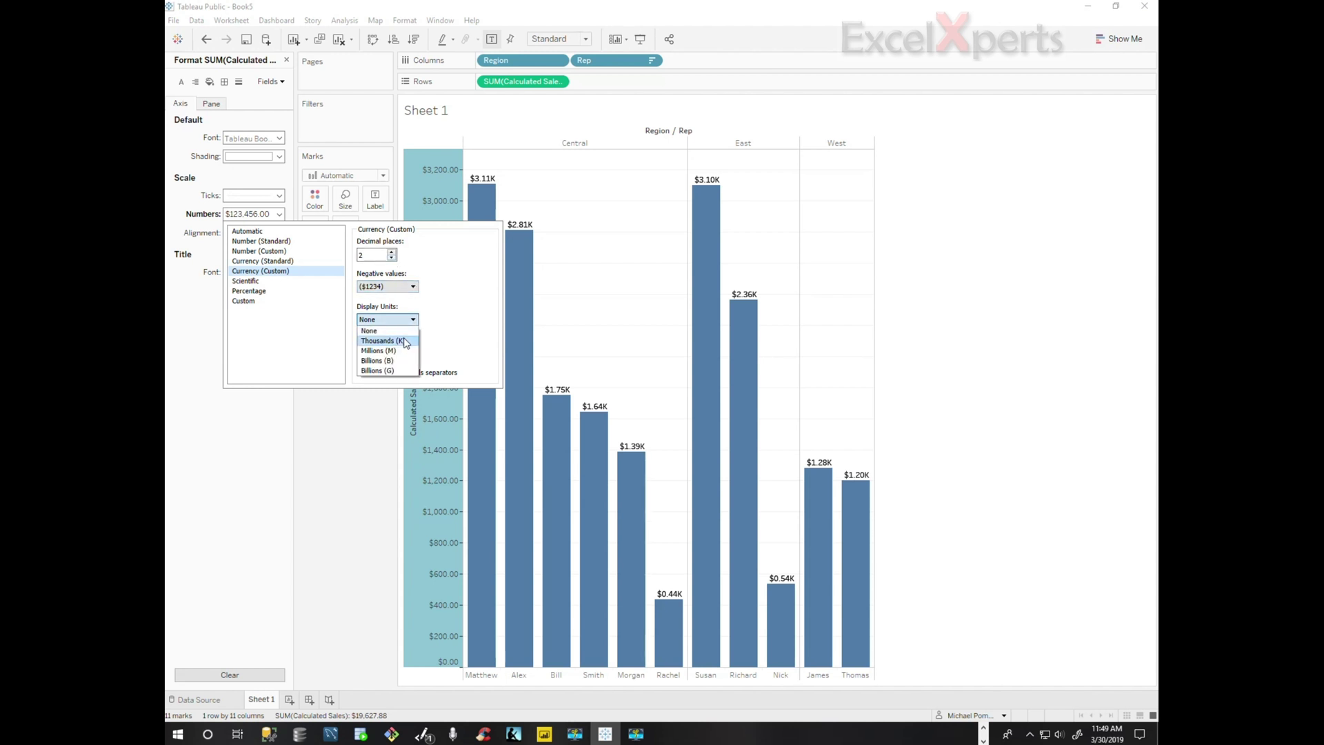
{"action": "left_click", "coordinate": [407, 343]}
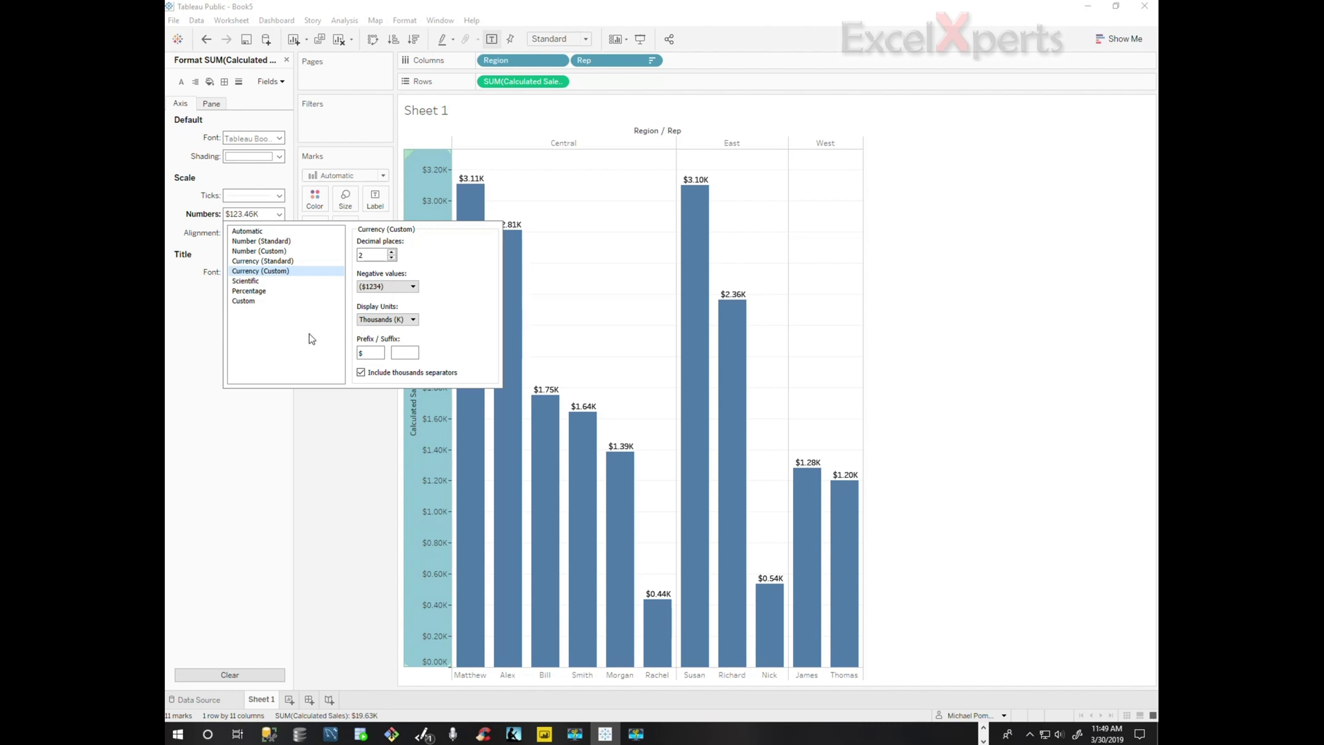
{"action": "left_click", "coordinate": [300, 306]}
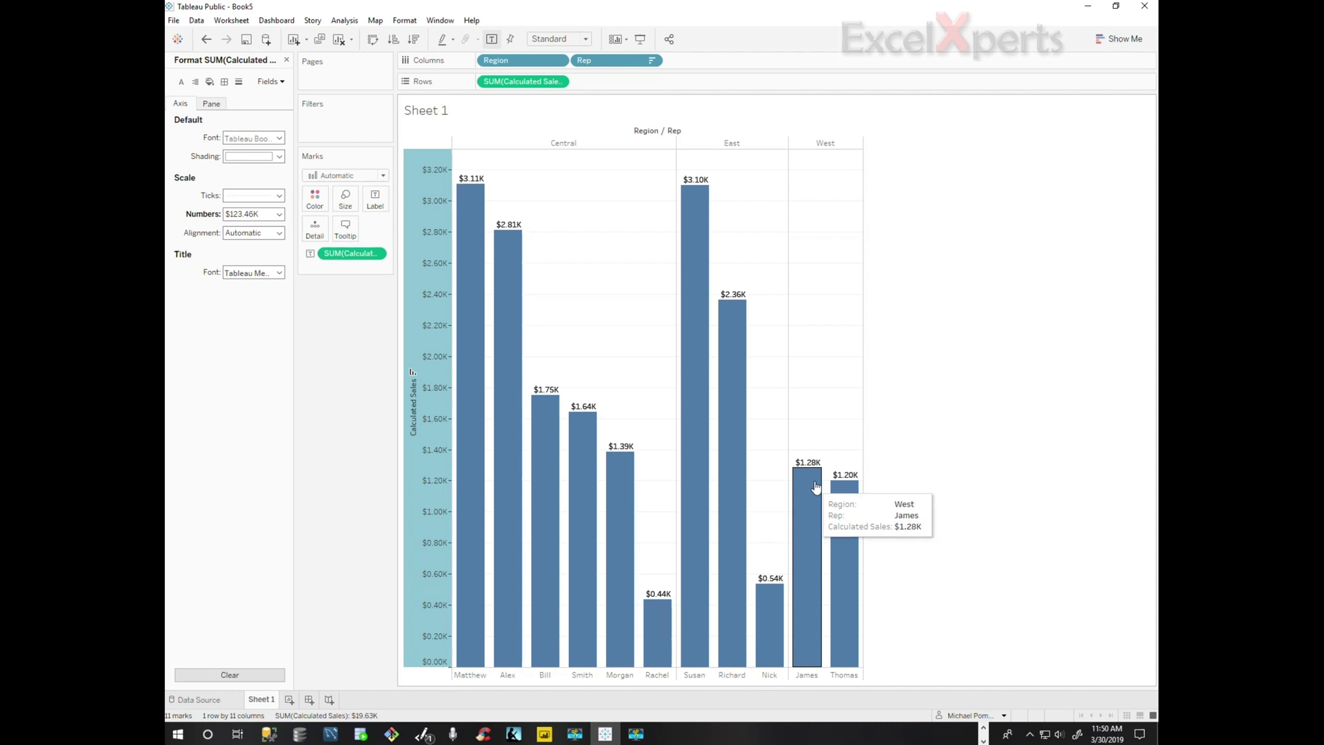
{"action": "left_click", "coordinate": [287, 59]}
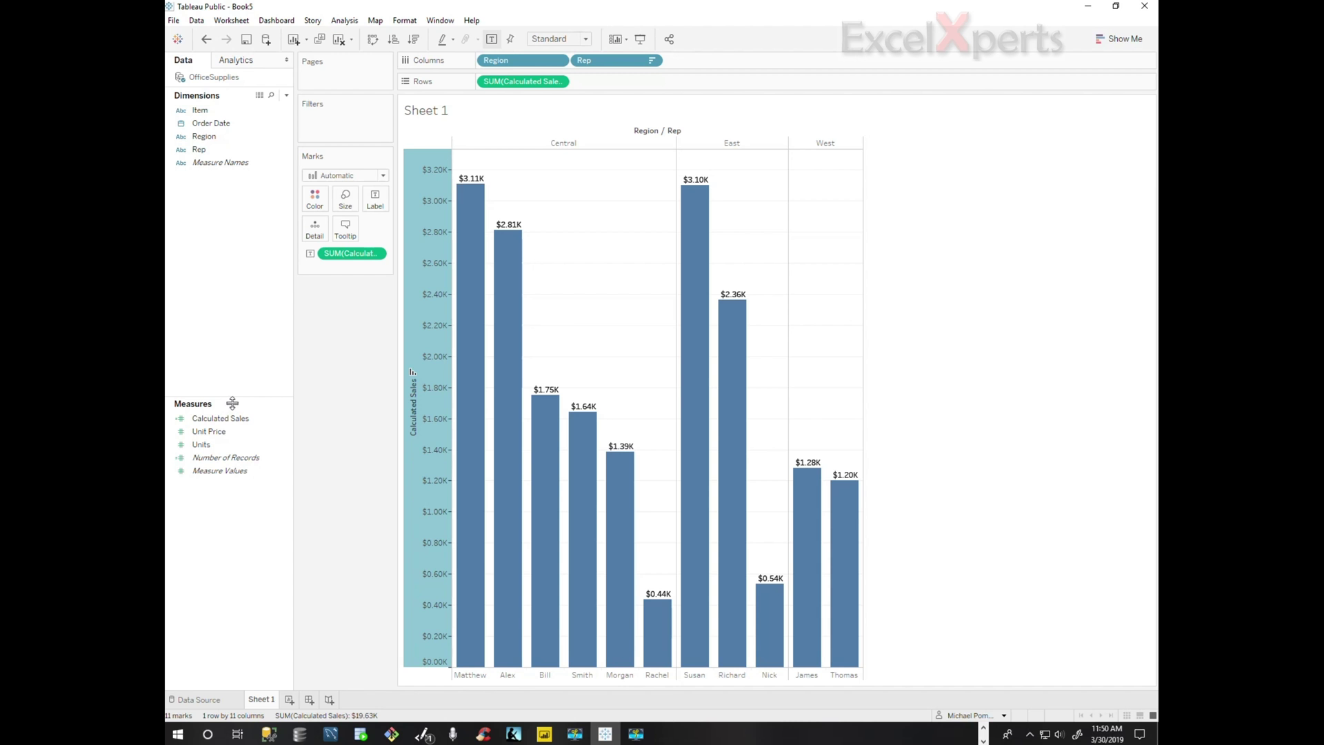
- Move the Measures section higher in the Data pane by dragging its splitter up
{"action": "left_click_drag", "start_coordinate": [230, 404], "coordinate": [223, 280]}
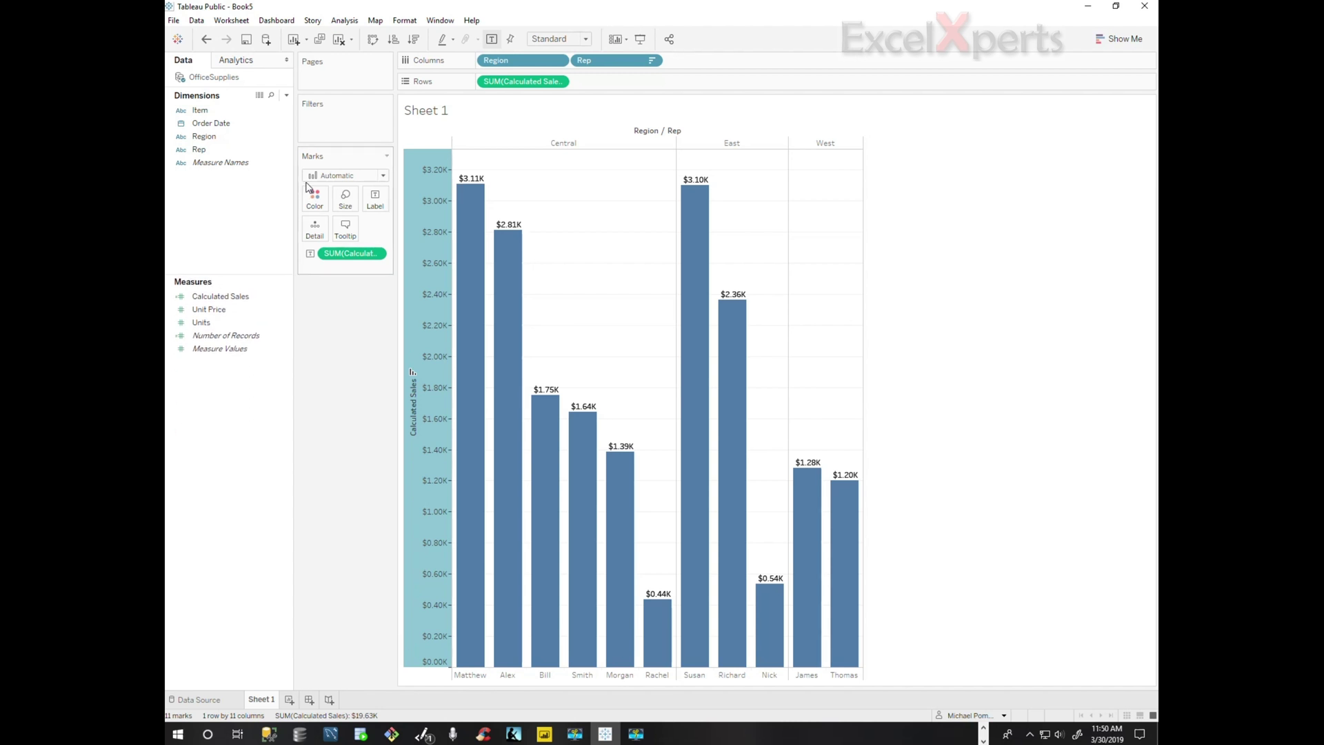